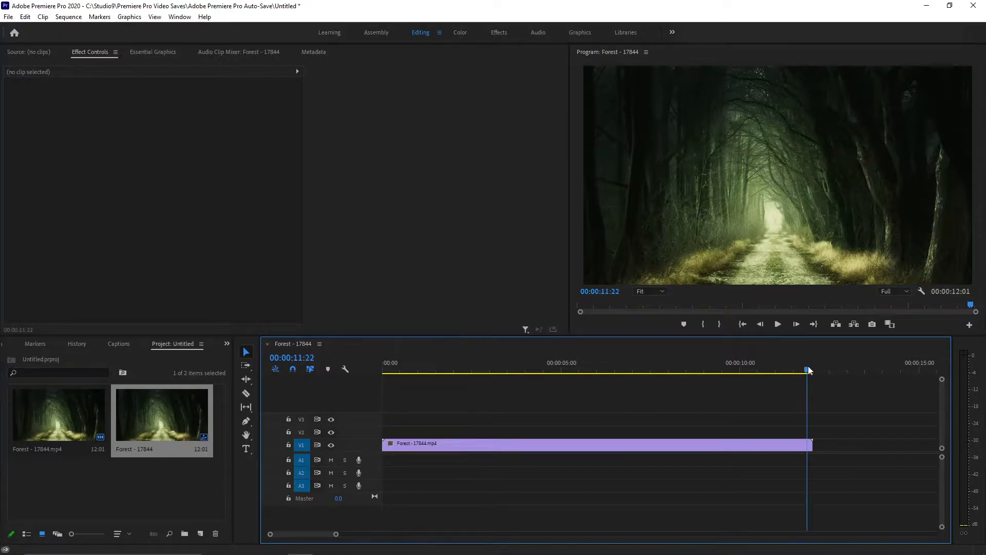
# Step: Preview the forest clip and trim its end to about 5 seconds
pyautogui.moveTo(810, 369); pyautogui.dragTo(562, 374)
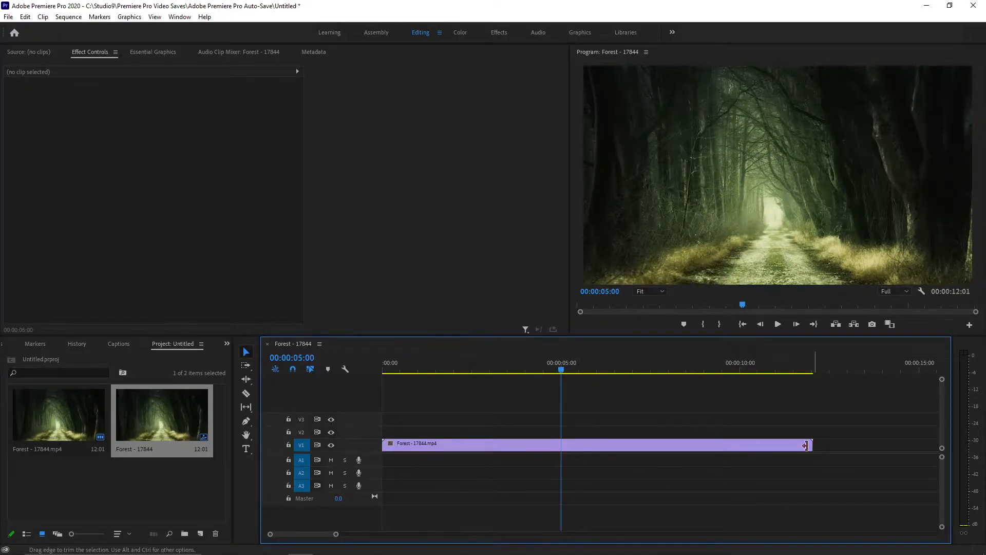
pyautogui.press('Home')
pyautogui.press('space')
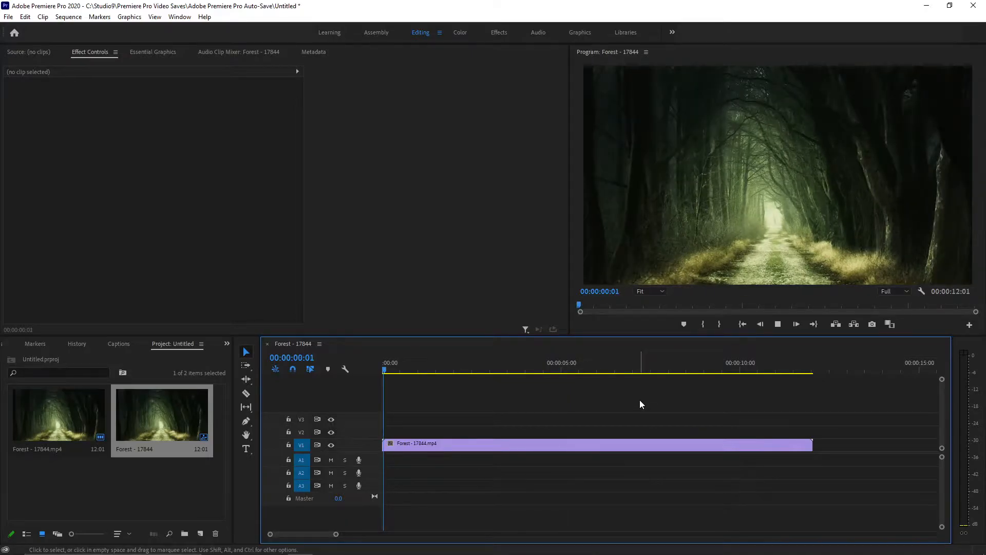
pyautogui.click(810, 446)
pyautogui.moveTo(809, 446); pyautogui.dragTo(558, 441)
pyautogui.scroll(2, 448, 439)
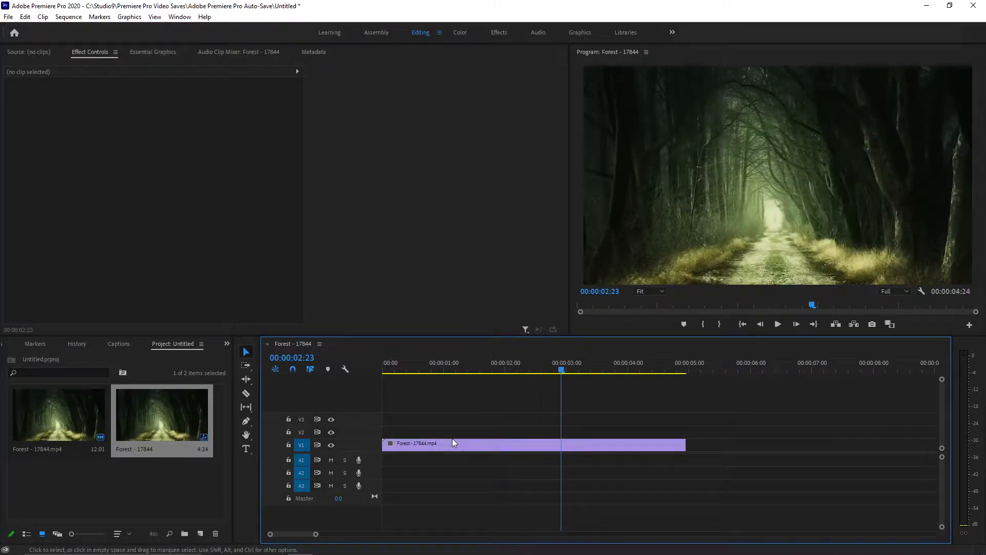
# Step: Cut the forest clip with the Razor tool at 00:00:00:19 and at six more points after it, making several short pieces
pyautogui.scroll(2, 452, 439)
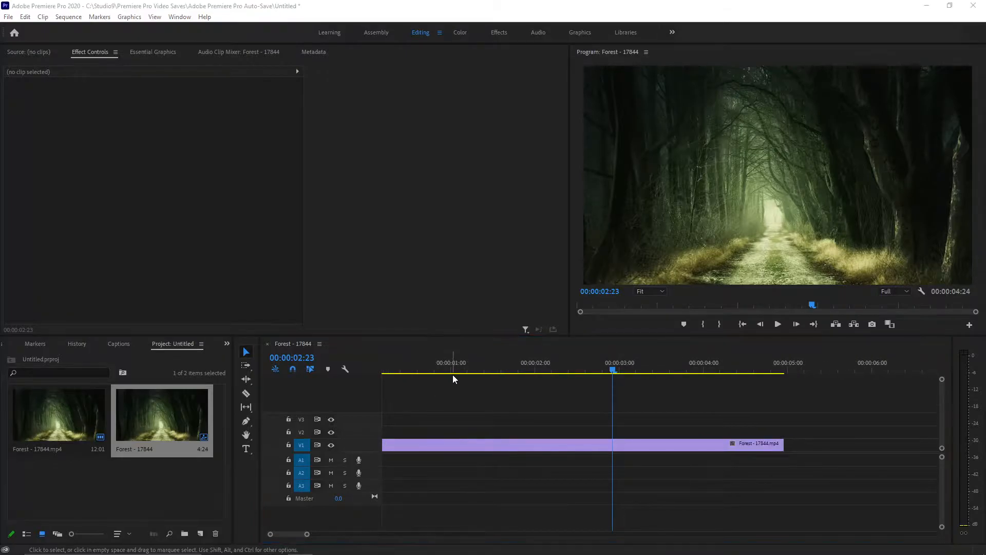
pyautogui.moveTo(436, 370); pyautogui.dragTo(431, 373)
pyautogui.scroll(1, 429, 399)
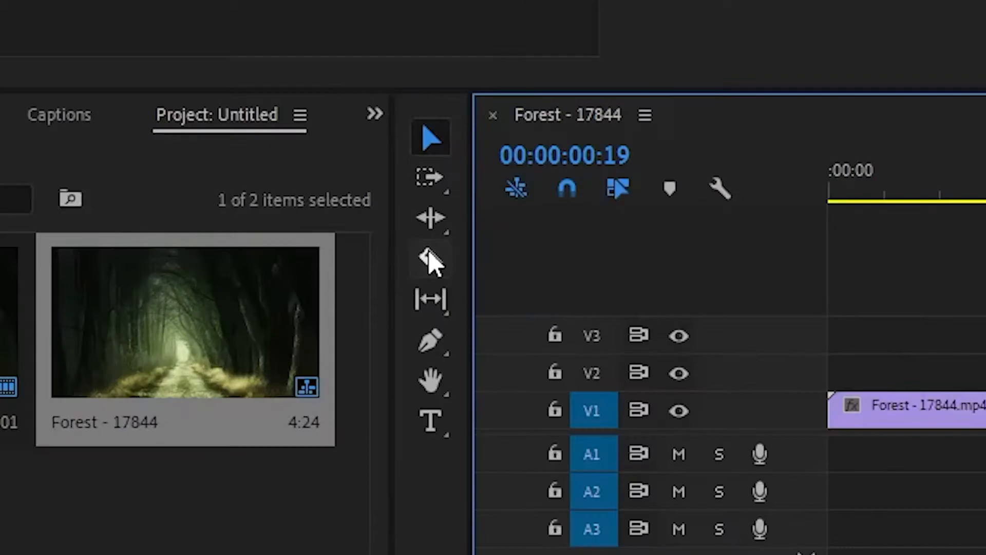
pyautogui.click(246, 393)
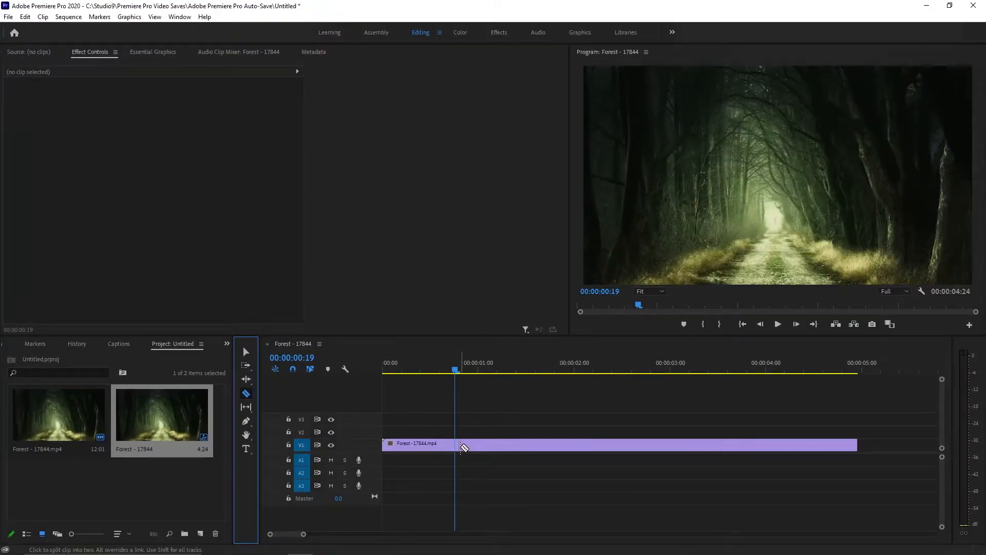
pyautogui.press('v')
pyautogui.press('c')
pyautogui.click(455, 446)
pyautogui.click(473, 445)
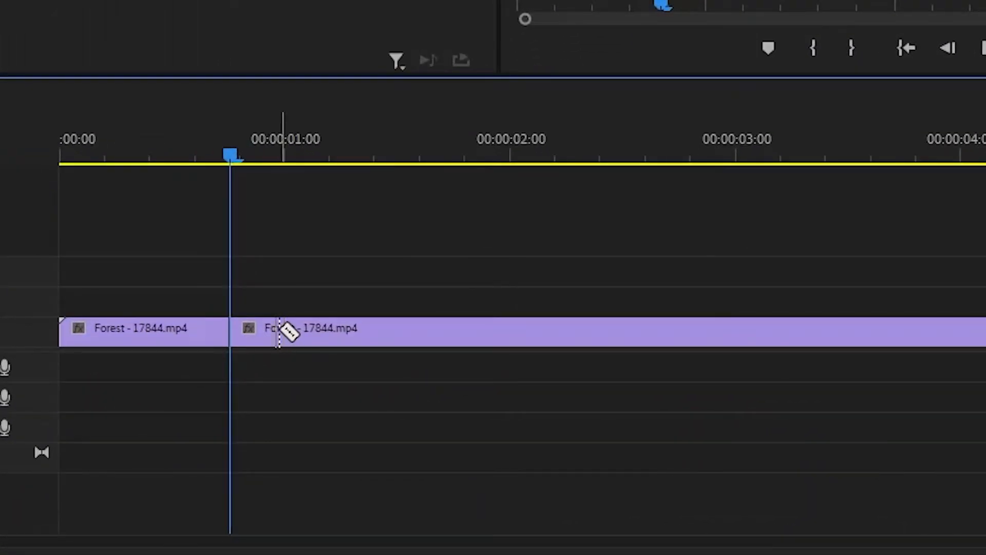
pyautogui.click(313, 333)
pyautogui.click(356, 334)
pyautogui.click(410, 331)
pyautogui.click(436, 332)
pyautogui.click(501, 333)
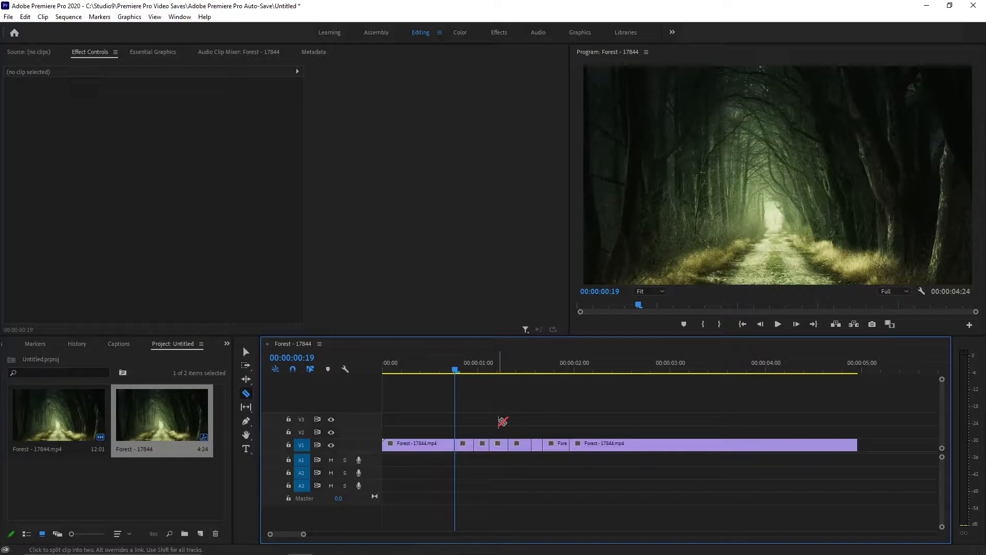
# Step: Delete the short pieces beginning near 00:00:00:24 and just after 00:00:01:13, leaving two gaps on V1
pyautogui.press('v')
pyautogui.click(485, 446)
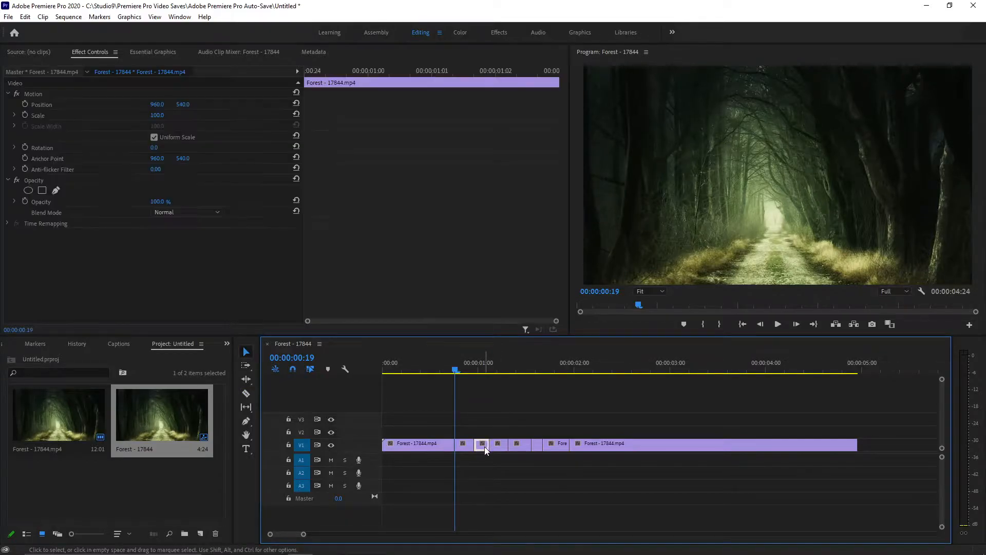
pyautogui.press('Delete')
pyautogui.click(537, 445)
pyautogui.press('Delete')
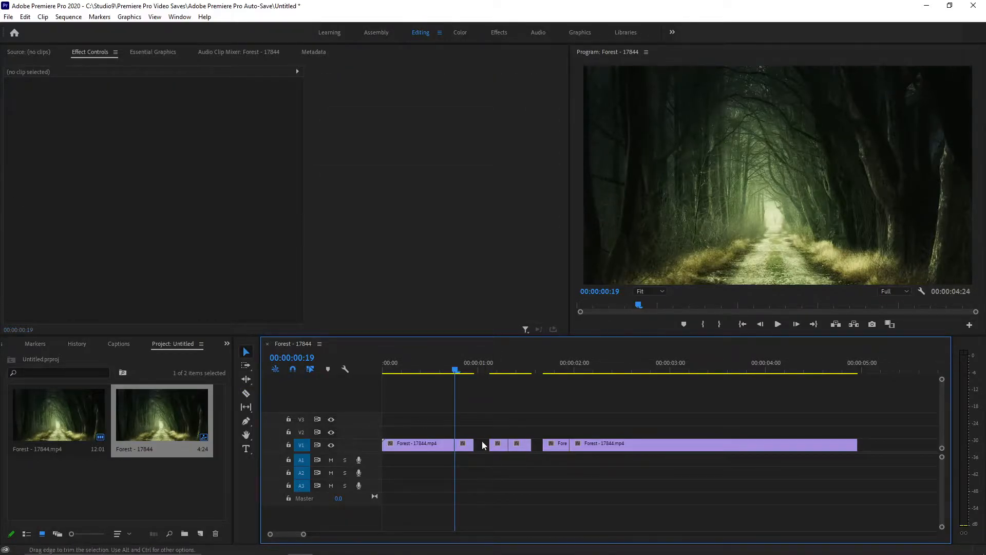
# Step: Duplicate each of the remaining short pieces around the gaps onto V2 and V3, directly above the originals
pyautogui.scroll(4, 455, 454)
pyautogui.press('Left')
pyautogui.press('Left')
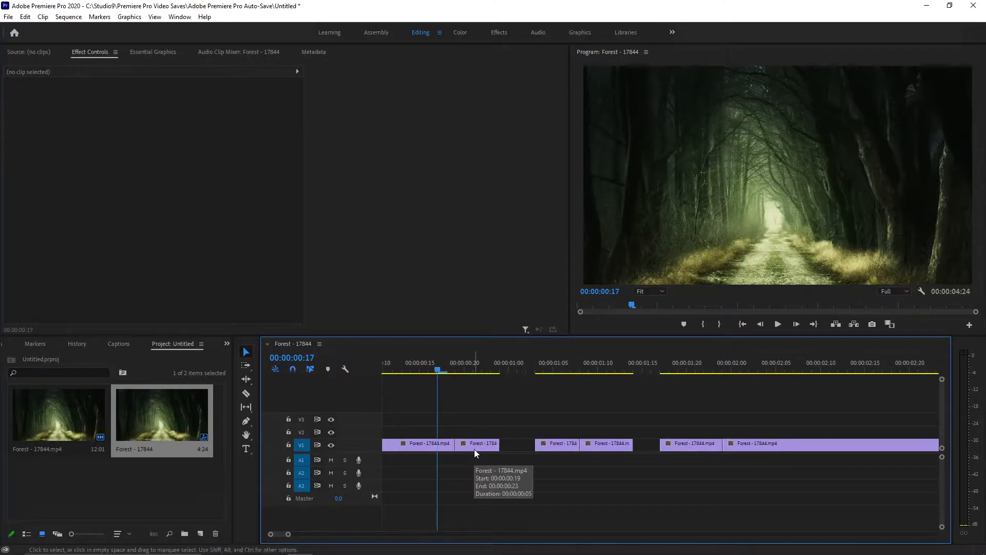
pyautogui.click(474, 449)
pyautogui.moveTo(473, 449); pyautogui.dragTo(480, 418)
pyautogui.click(548, 443)
pyautogui.moveTo(548, 443); pyautogui.dragTo(599, 418)
pyautogui.doubleClick(598, 443)
pyautogui.click(680, 441)
pyautogui.moveTo(680, 437); pyautogui.dragTo(682, 419)
# Step: Hide V3 and set the first V2 copy's opacity to 49% and its horizontal position to 1018
pyautogui.click(455, 370)
pyautogui.moveTo(453, 370)
pyautogui.mouseDown()
pyautogui.moveTo(439, 367)
pyautogui.moveTo(455, 366)
pyautogui.mouseUp()
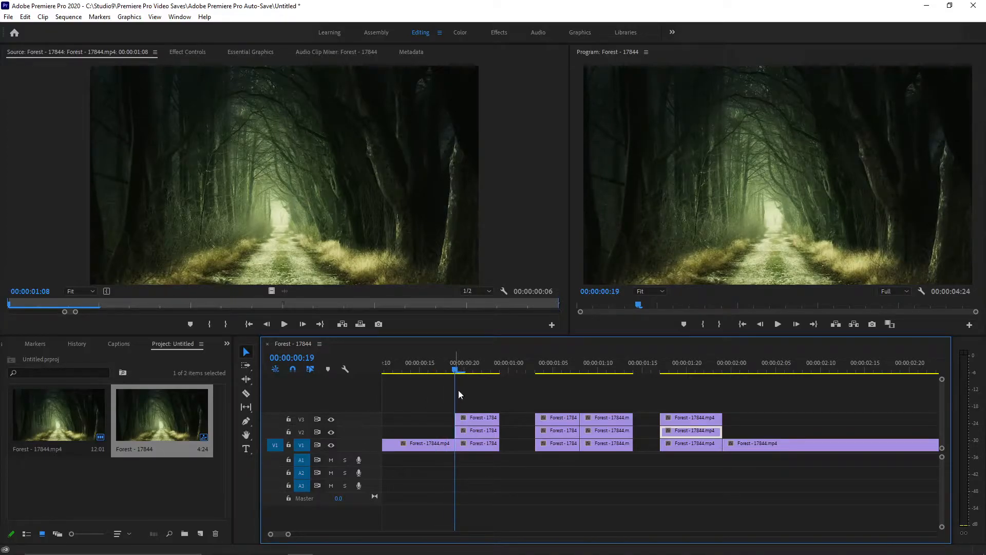
pyautogui.click(474, 444)
pyautogui.click(476, 418)
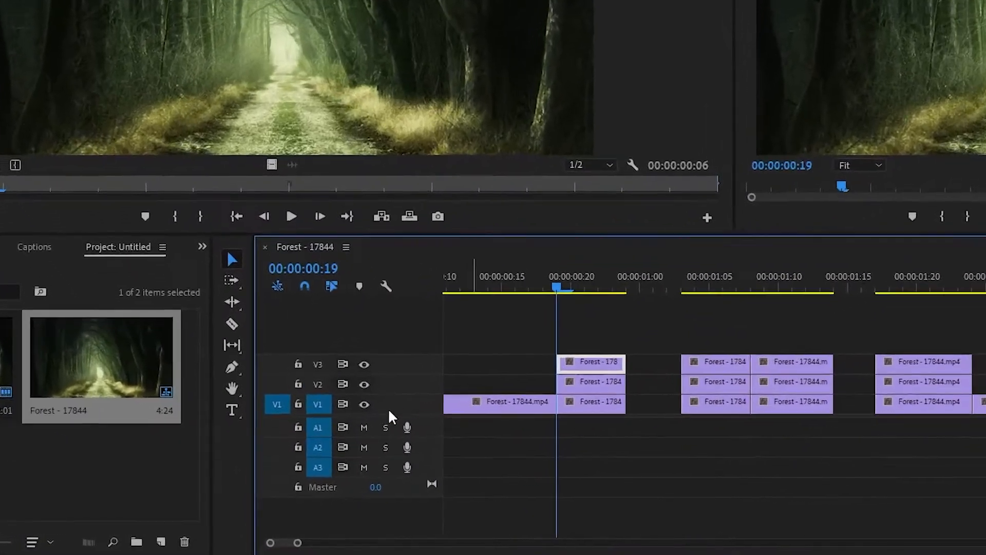
pyautogui.click(363, 366)
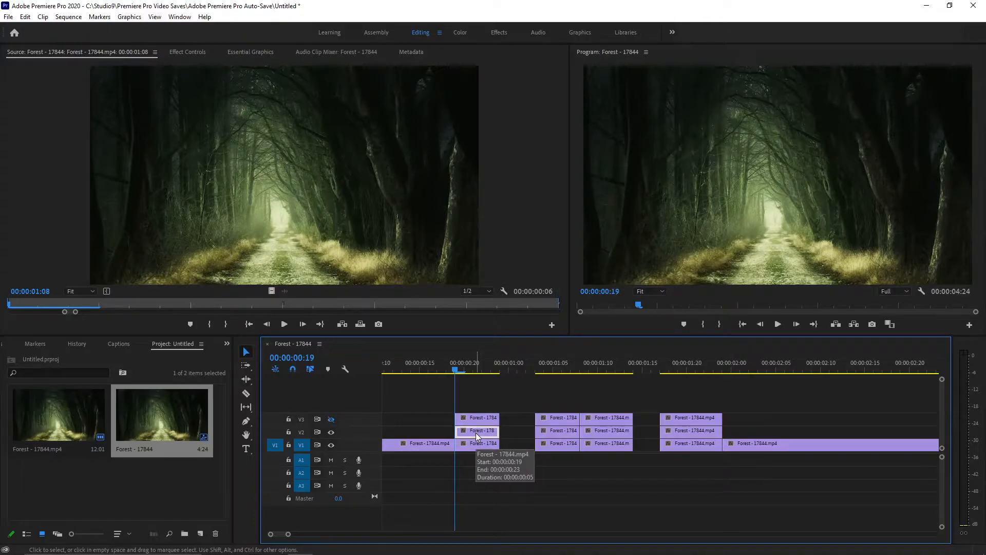
pyautogui.click(193, 50)
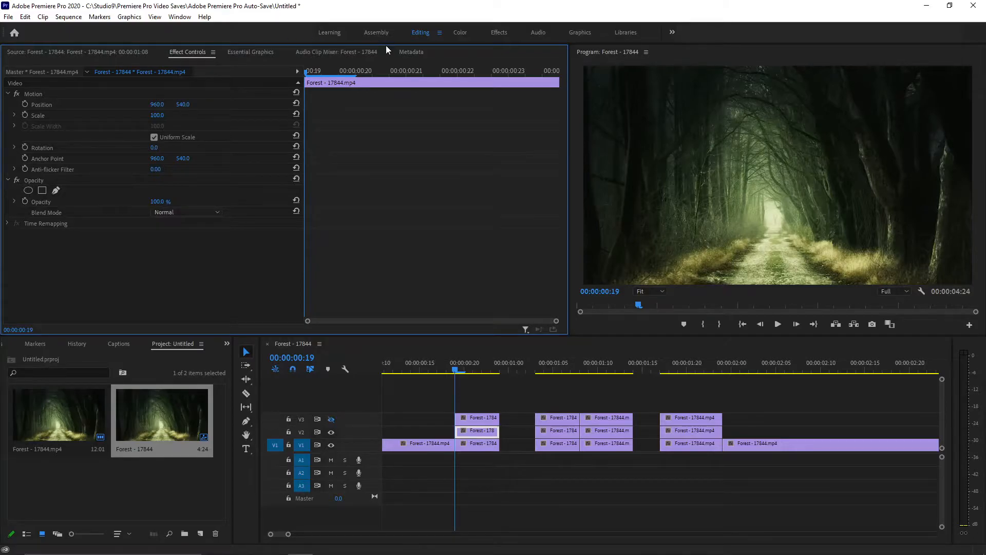
pyautogui.click(462, 369)
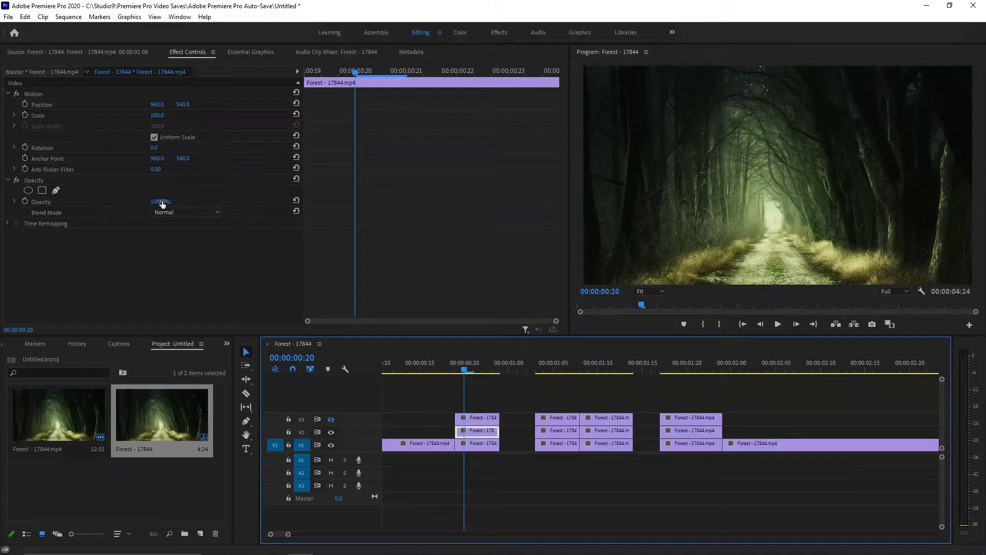
pyautogui.moveTo(358, 429); pyautogui.dragTo(322, 428)
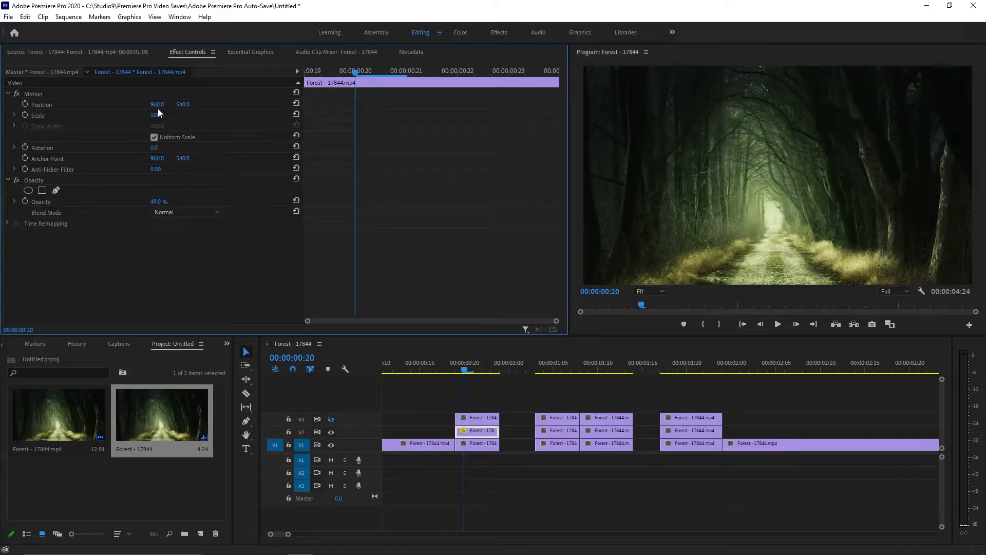
pyautogui.moveTo(157, 104); pyautogui.dragTo(184, 105)
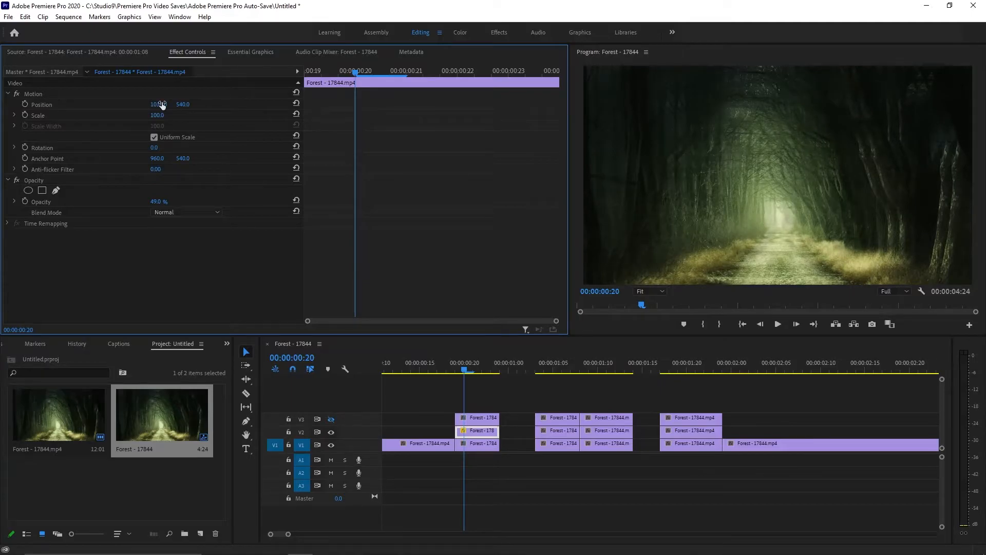
# Step: Show V3 again and set its first copy's opacity to 53% and its horizontal position to 899
pyautogui.click(331, 420)
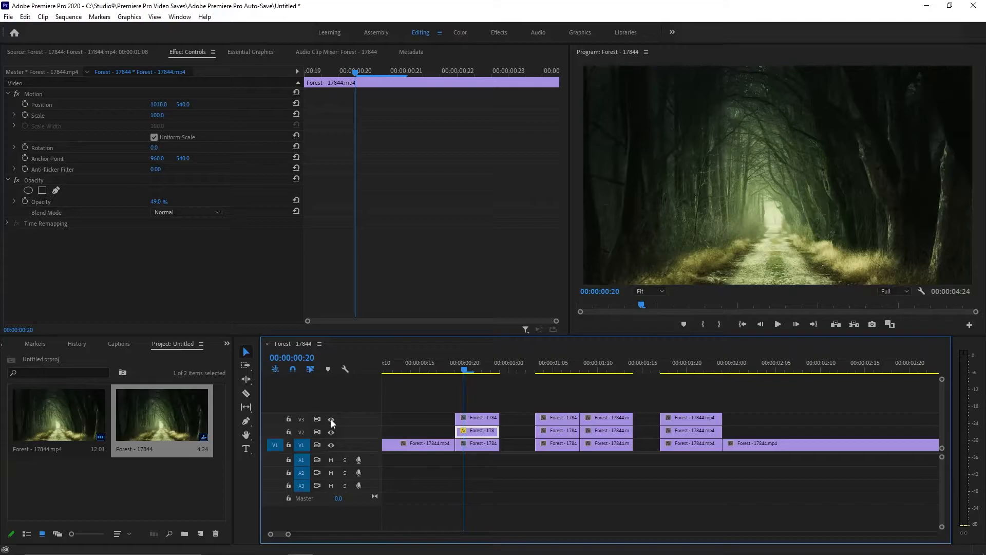
pyautogui.click(481, 420)
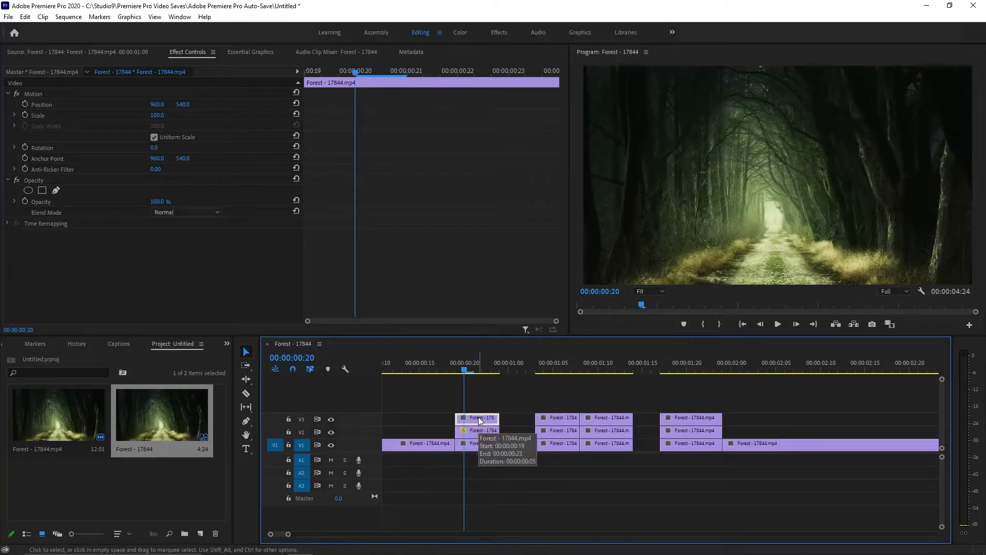
pyautogui.click(331, 420)
pyautogui.click(475, 431)
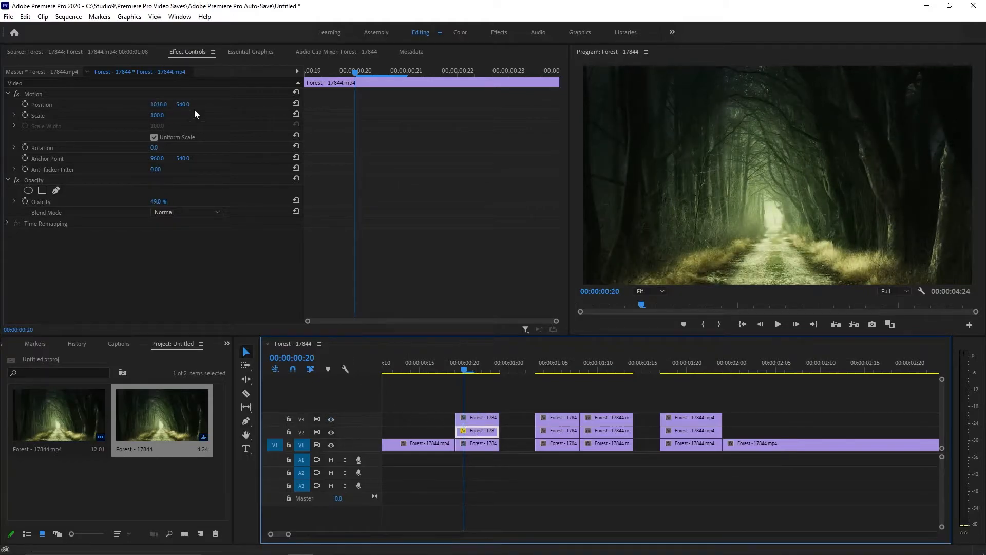
pyautogui.click(472, 418)
pyautogui.moveTo(159, 202); pyautogui.dragTo(141, 202)
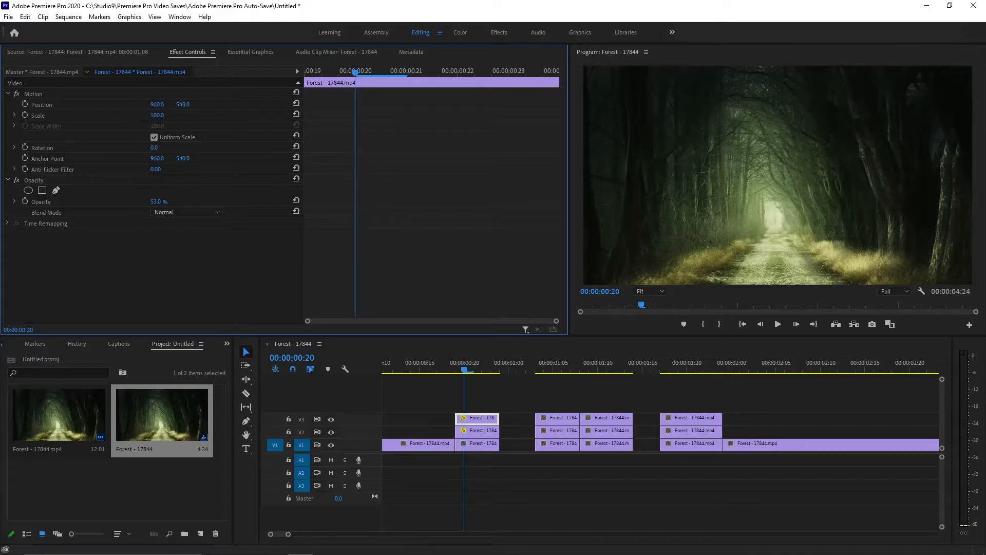
pyautogui.moveTo(157, 104)
pyautogui.mouseDown()
pyautogui.moveTo(142, 104)
pyautogui.moveTo(163, 105)
pyautogui.mouseUp()
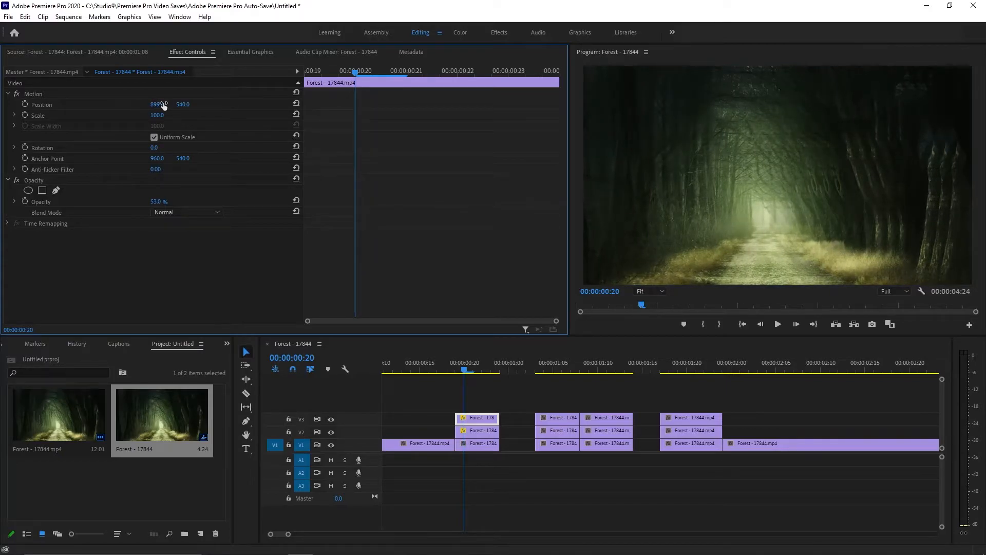
# Step: Shift the second V2 copy, near 00:00:01:05, horizontally by increasing its X position
pyautogui.click(544, 458)
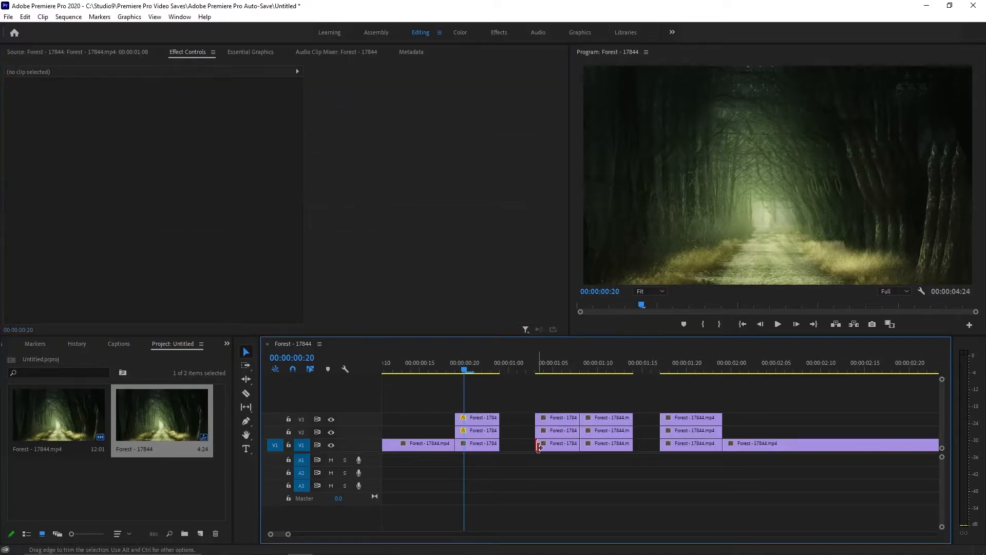
pyautogui.click(547, 434)
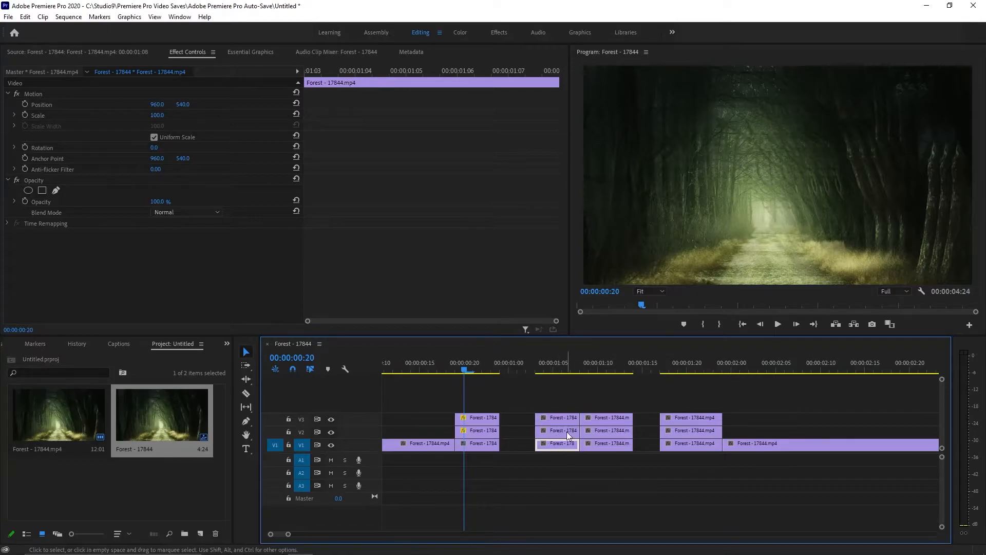
pyautogui.click(554, 364)
pyautogui.click(559, 431)
pyautogui.moveTo(157, 104); pyautogui.dragTo(180, 105)
# Step: Lower the second V3 copy's opacity and shift it horizontally by decreasing its X position
pyautogui.click(332, 419)
pyautogui.click(559, 418)
pyautogui.click(331, 420)
pyautogui.moveTo(157, 202); pyautogui.dragTo(135, 202)
pyautogui.moveTo(157, 104); pyautogui.dragTo(126, 105)
# Step: With V3 hidden, lower the third V2 copy's opacity and increase its X position
pyautogui.click(607, 370)
pyautogui.click(609, 431)
pyautogui.moveTo(157, 202); pyautogui.dragTo(135, 202)
pyautogui.click(331, 419)
pyautogui.moveTo(157, 105); pyautogui.dragTo(192, 104)
# Step: Show V3 again, then lower its third copy's opacity and decrease its X position
pyautogui.click(608, 418)
pyautogui.click(332, 420)
pyautogui.moveTo(158, 202); pyautogui.dragTo(133, 202)
pyautogui.moveTo(157, 104); pyautogui.dragTo(126, 105)
# Step: Lower the opacity of the last V2 and V3 copies, with V2 at 56% and its horizontal position at 877
pyautogui.click(691, 445)
pyautogui.click(686, 364)
pyautogui.click(691, 432)
pyautogui.moveTo(157, 202); pyautogui.dragTo(135, 202)
pyautogui.click(691, 419)
pyautogui.moveTo(157, 202); pyautogui.dragTo(134, 202)
pyautogui.click(667, 433)
pyautogui.moveTo(158, 104); pyautogui.dragTo(118, 105)
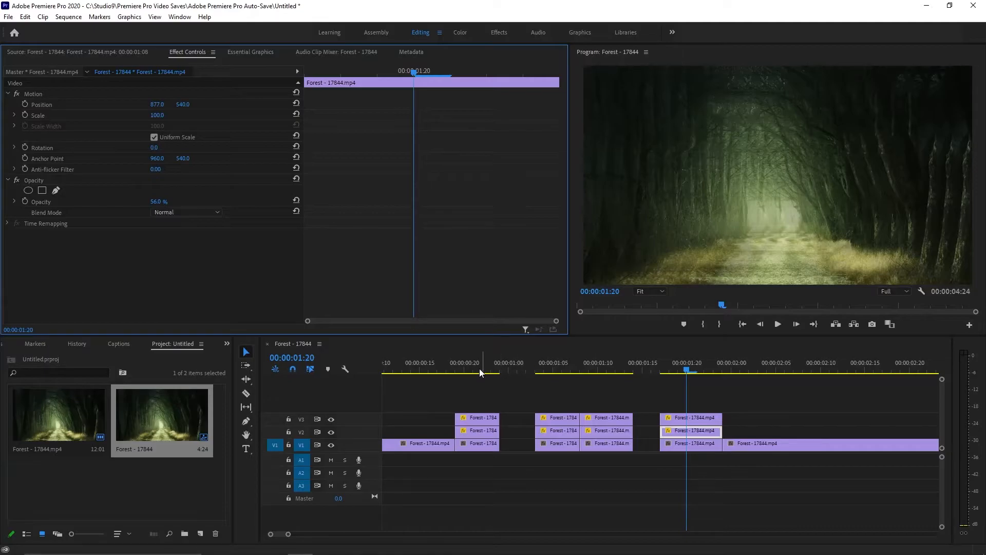
# Step: Switch to the Color workspace and tint the shadows of the V1 piece at 00:00:00:20 red
pyautogui.click(465, 368)
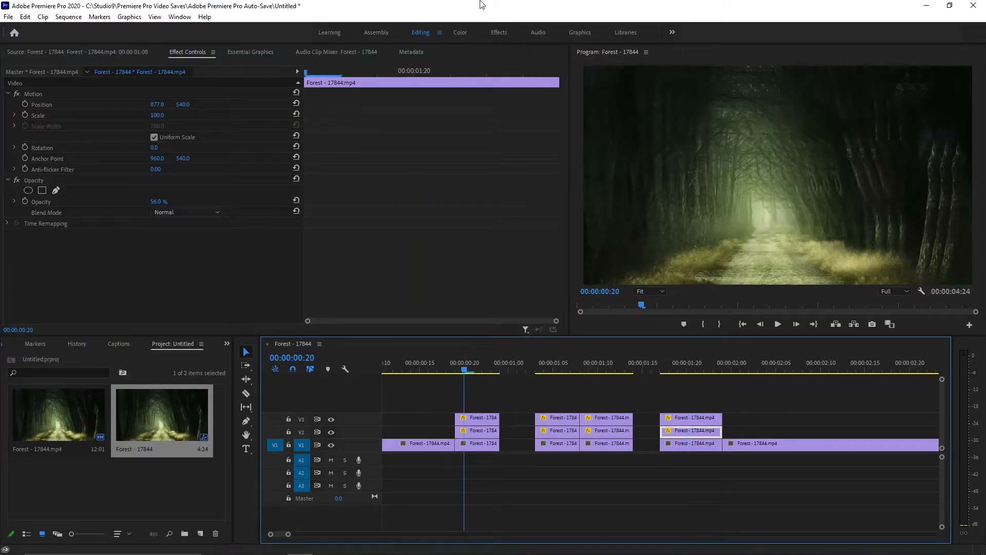
pyautogui.click(462, 33)
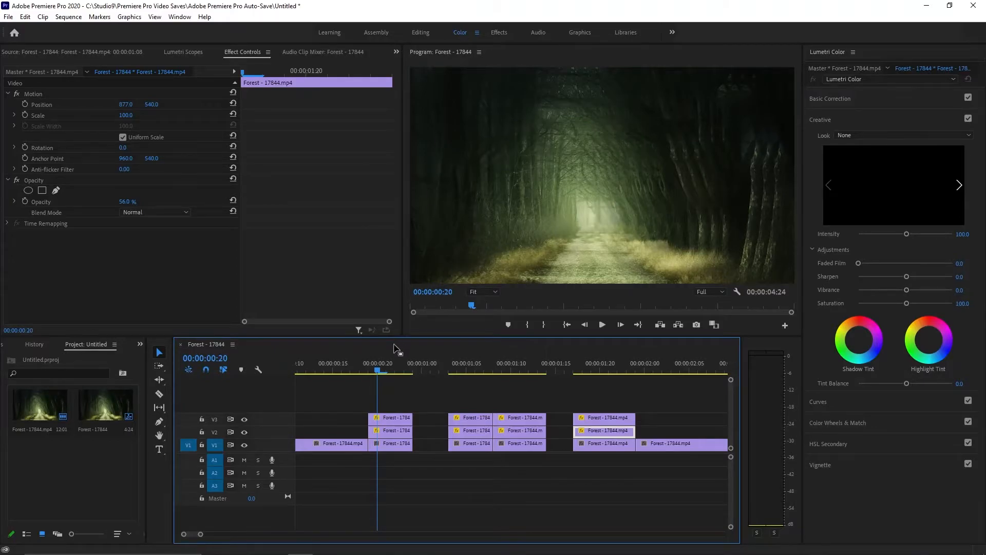
pyautogui.click(384, 443)
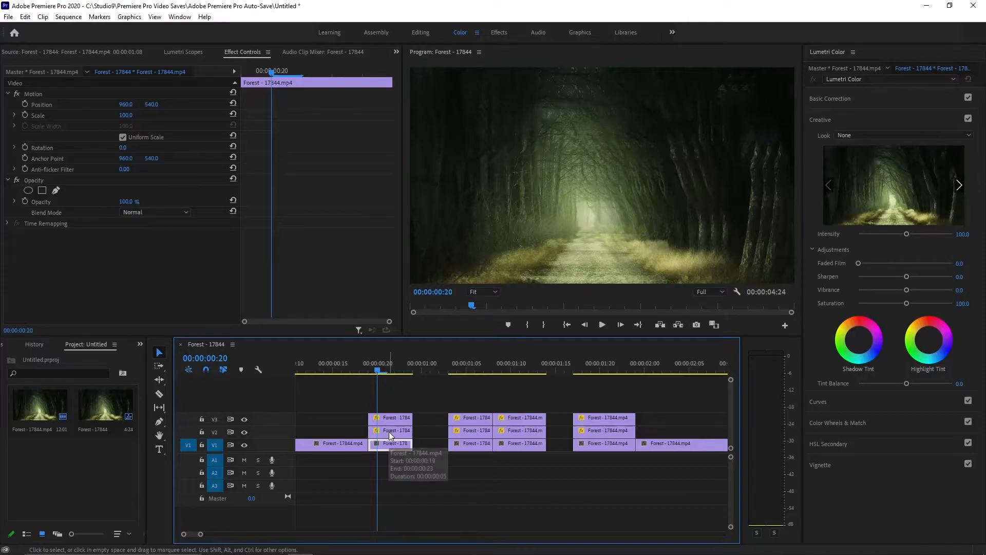
pyautogui.scroll(3, 386, 439)
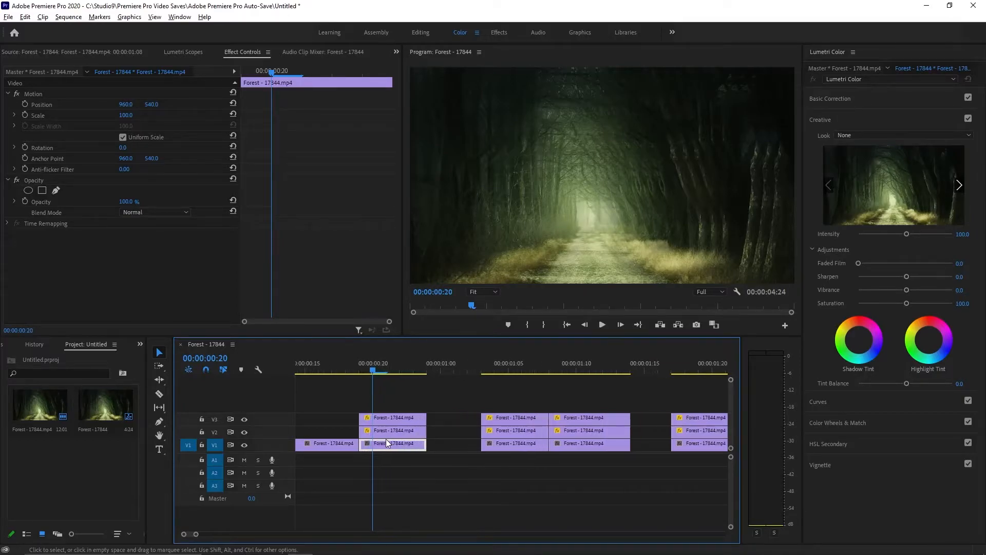
pyautogui.scroll(4, 387, 439)
pyautogui.scroll(-1, 436, 436)
pyautogui.scroll(-1, 435, 436)
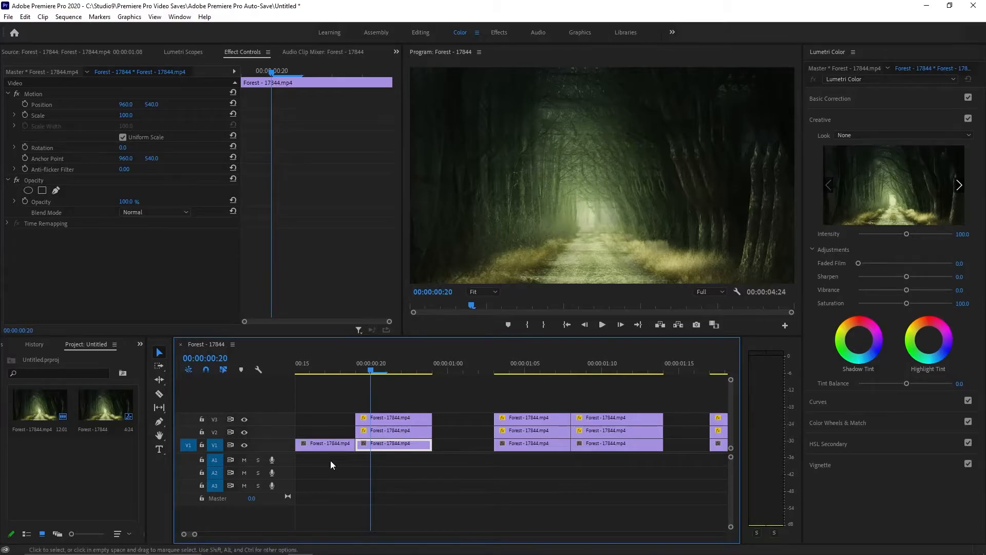
pyautogui.moveTo(859, 319); pyautogui.dragTo(859, 316)
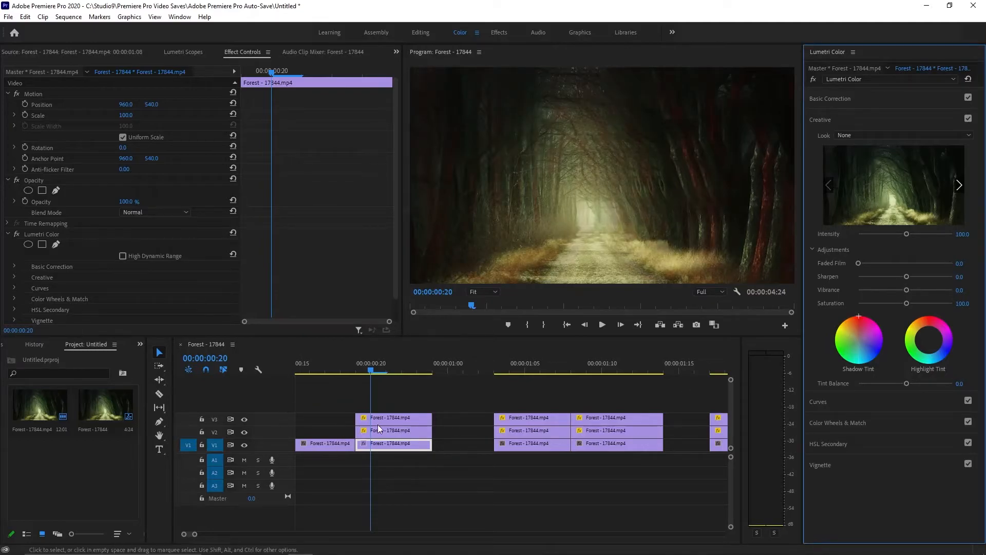
# Step: In the first stack, tint the shadows of the V2 copy blue-violet and those of the V3 copy green
pyautogui.click(396, 434)
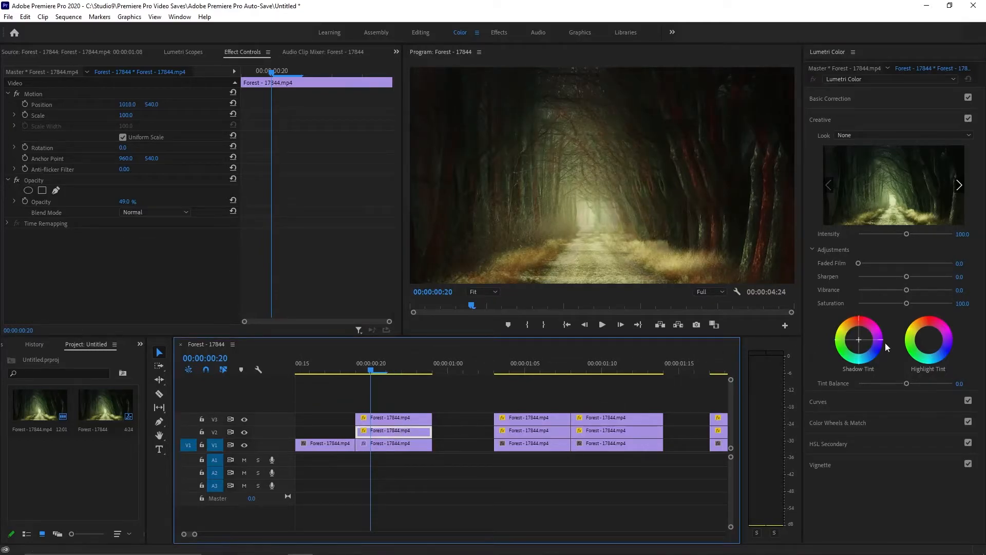
pyautogui.moveTo(877, 348); pyautogui.dragTo(879, 349)
pyautogui.click(382, 420)
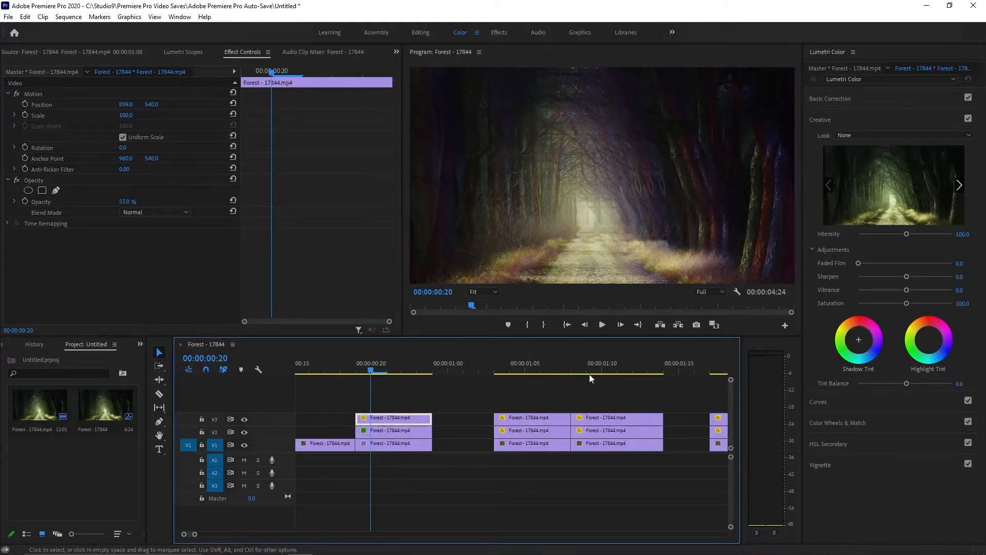
pyautogui.moveTo(844, 350); pyautogui.dragTo(841, 345)
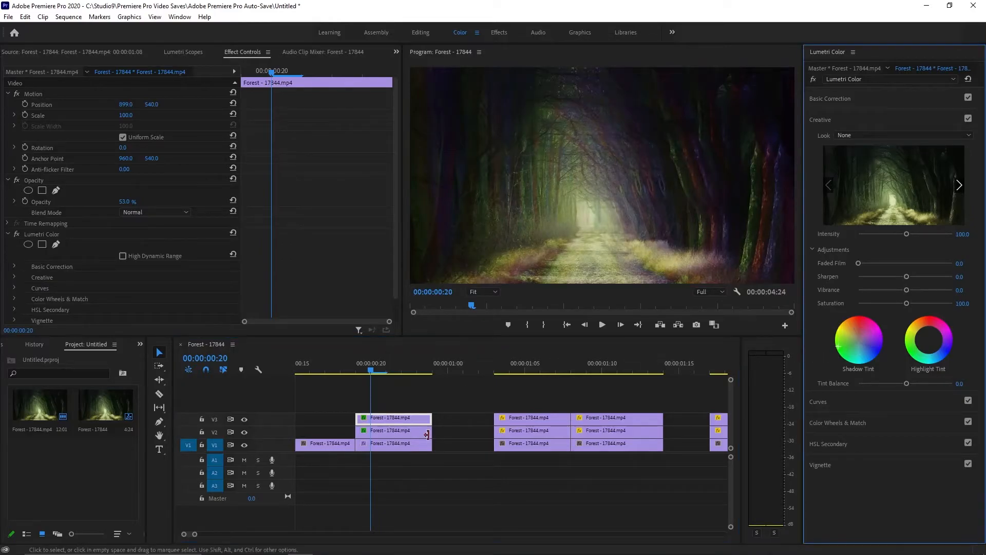
# Step: Tint the shadows of the V1 piece in the second stack red and move the playhead to 00:00:01:06
pyautogui.click(514, 445)
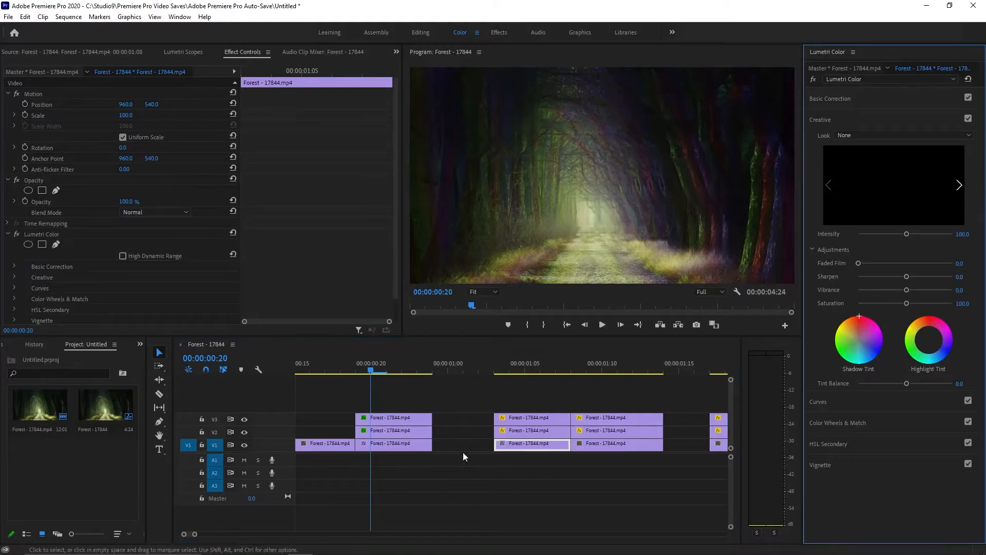
pyautogui.click(538, 362)
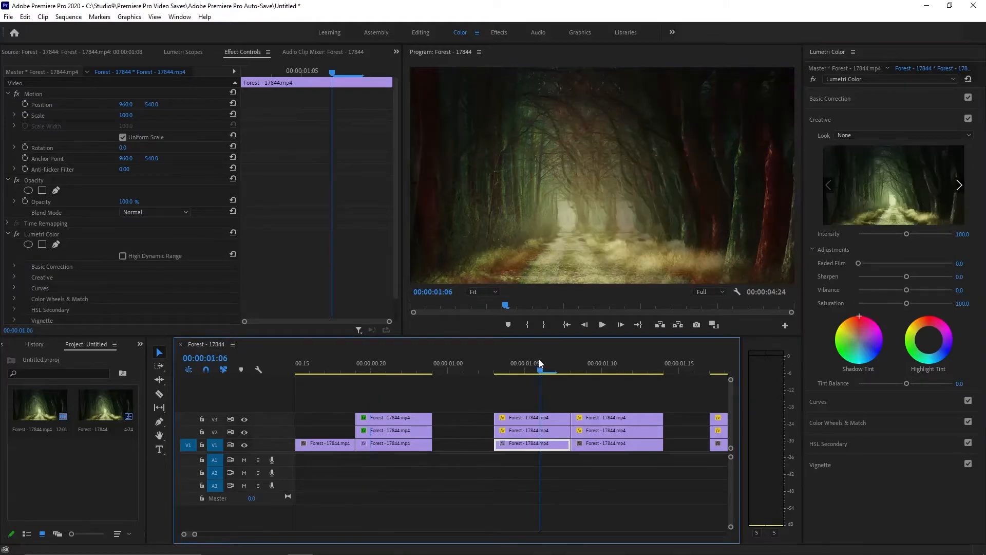
# Step: In the second stack, tint the shadows of the V2 copy blue-violet and those of the V3 copy green
pyautogui.click(531, 430)
pyautogui.click(878, 349)
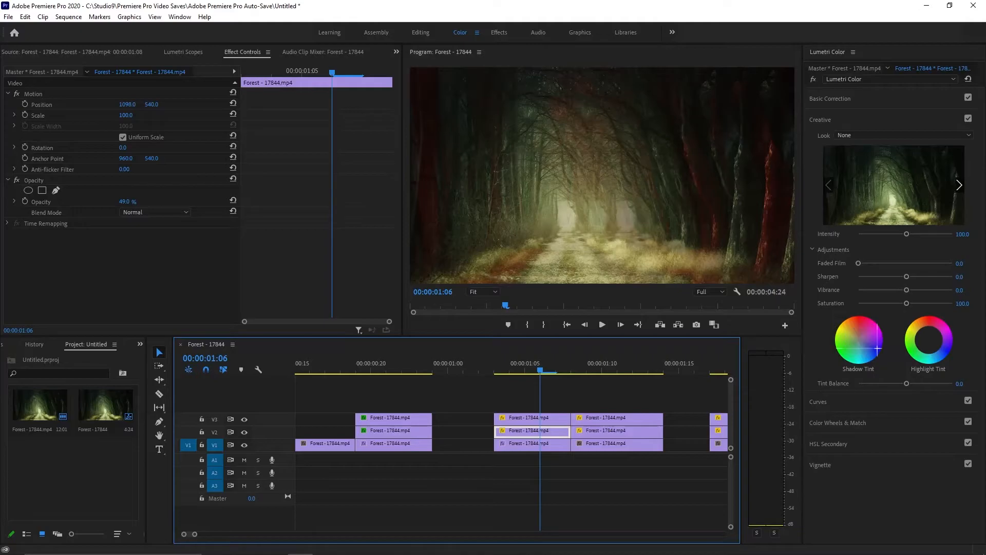
pyautogui.click(529, 417)
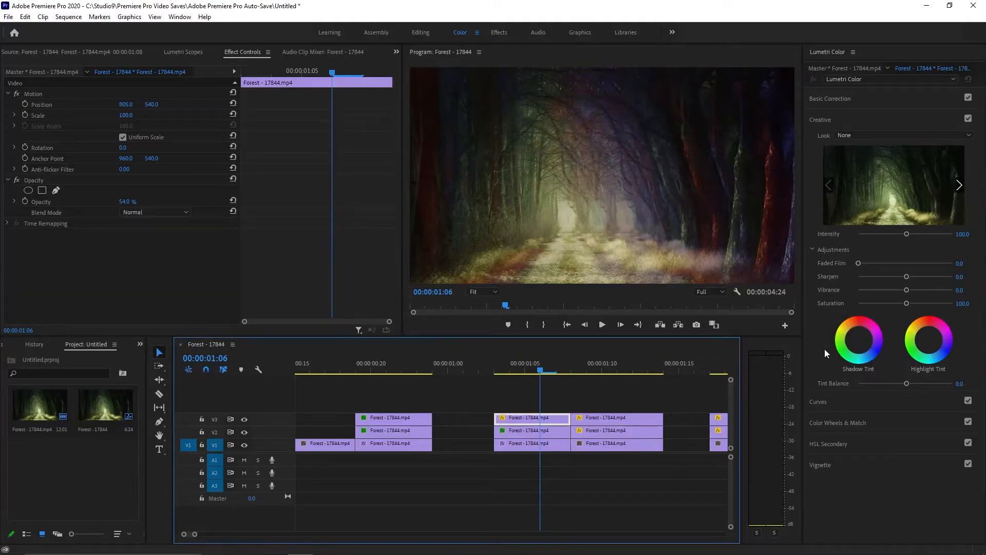
pyautogui.click(839, 350)
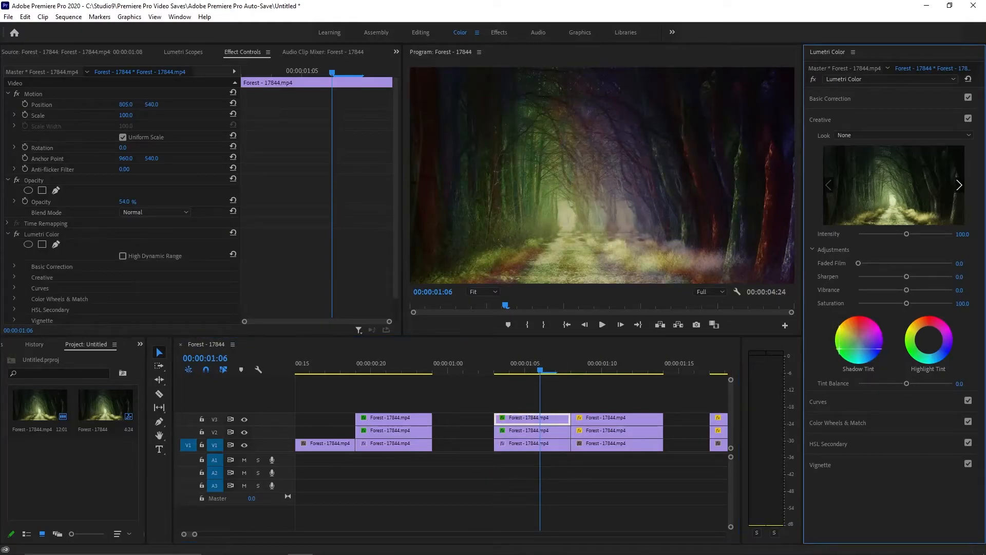
# Step: In the third stack, tint the shadows of the V1 piece red, the V2 copy blue-violet and the V3 copy green
pyautogui.click(596, 443)
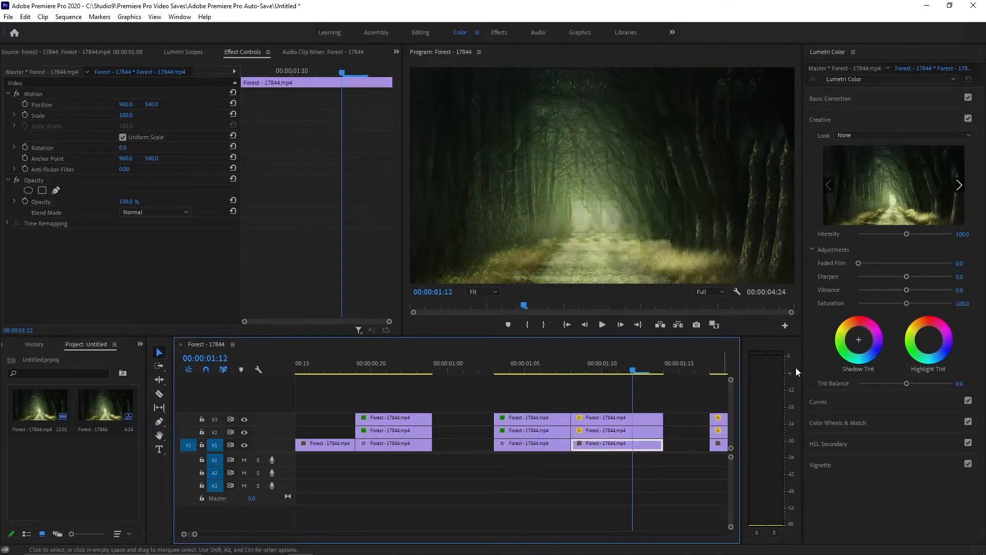
pyautogui.click(853, 320)
pyautogui.click(611, 431)
pyautogui.click(874, 351)
pyautogui.click(612, 419)
pyautogui.click(843, 348)
# Step: In the last stack around 00:00:01:20, tint the highlights of the V1 piece red, the V2 copy blue-violet and the V3 copy green
pyautogui.click(642, 444)
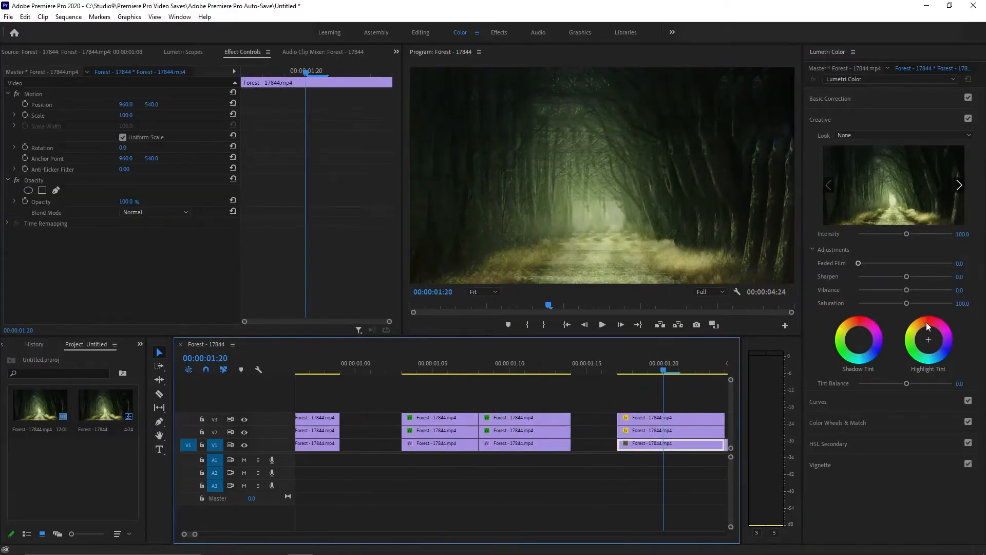
pyautogui.click(642, 431)
pyautogui.click(946, 348)
pyautogui.click(640, 417)
pyautogui.click(909, 348)
pyautogui.moveTo(661, 360); pyautogui.dragTo(707, 389)
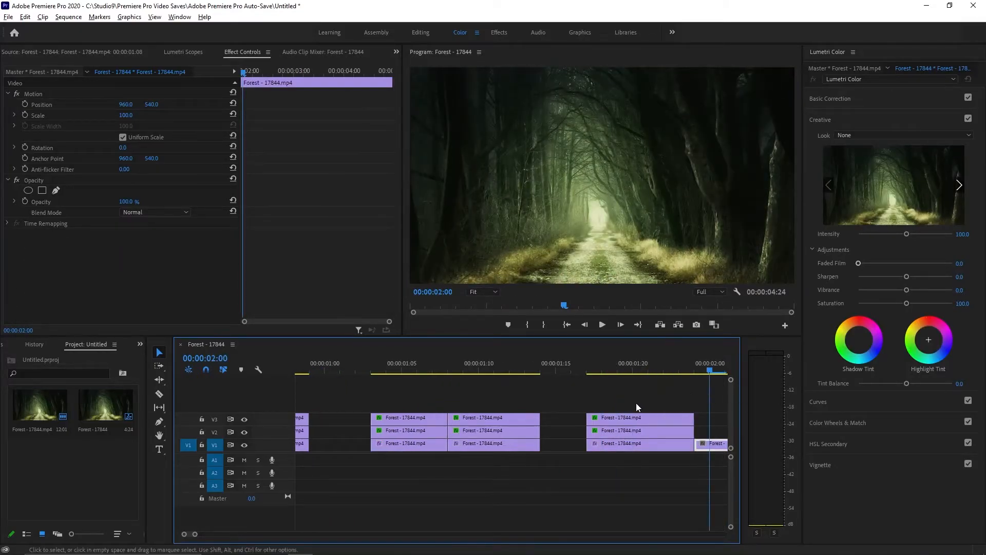
# Step: Play the sequence from the beginning several times to review the glitch effect, and return the playhead to 00:00:00:00
pyautogui.press('-')
pyautogui.press('-')
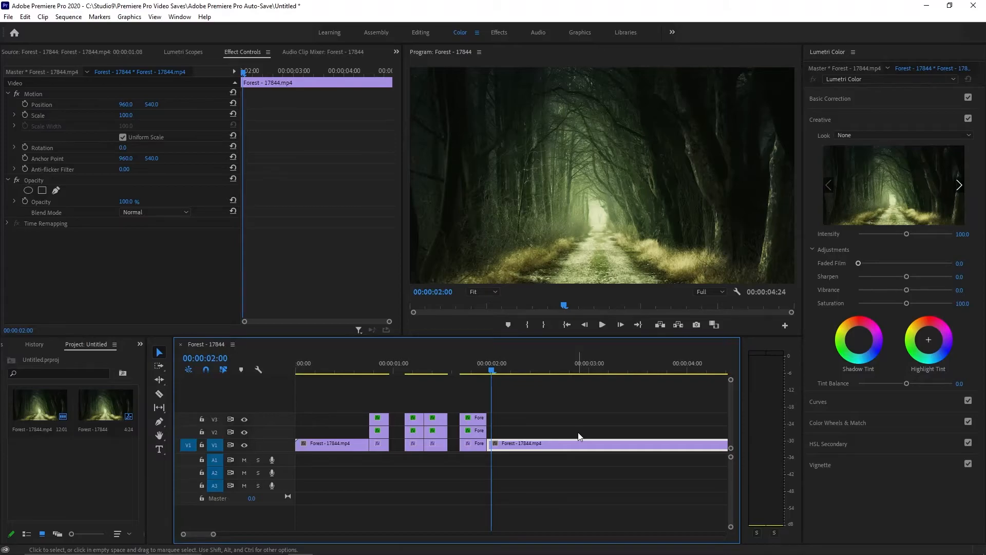
pyautogui.press('Home')
pyautogui.press('space')
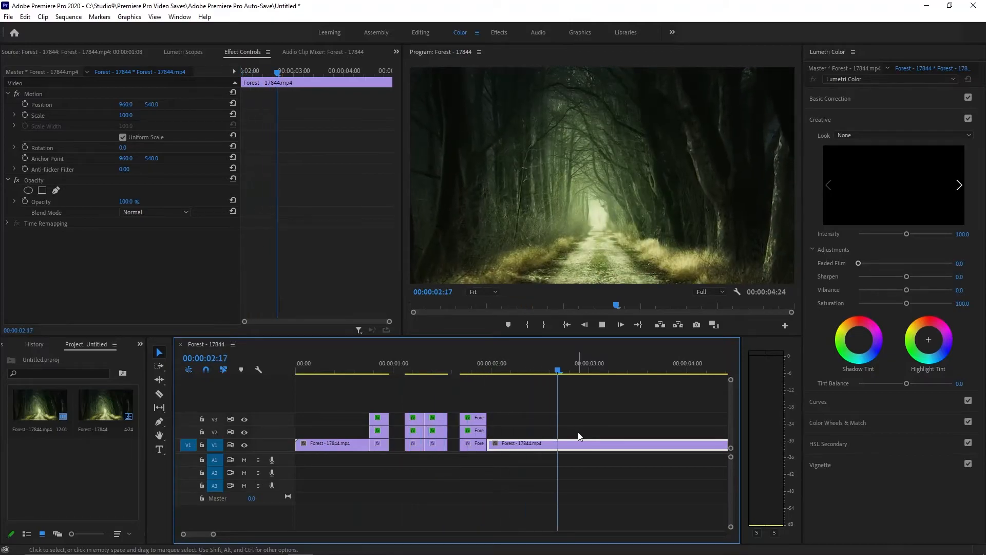
pyautogui.press('space')
pyautogui.press('Home')
pyautogui.press('space')
pyautogui.press('space')
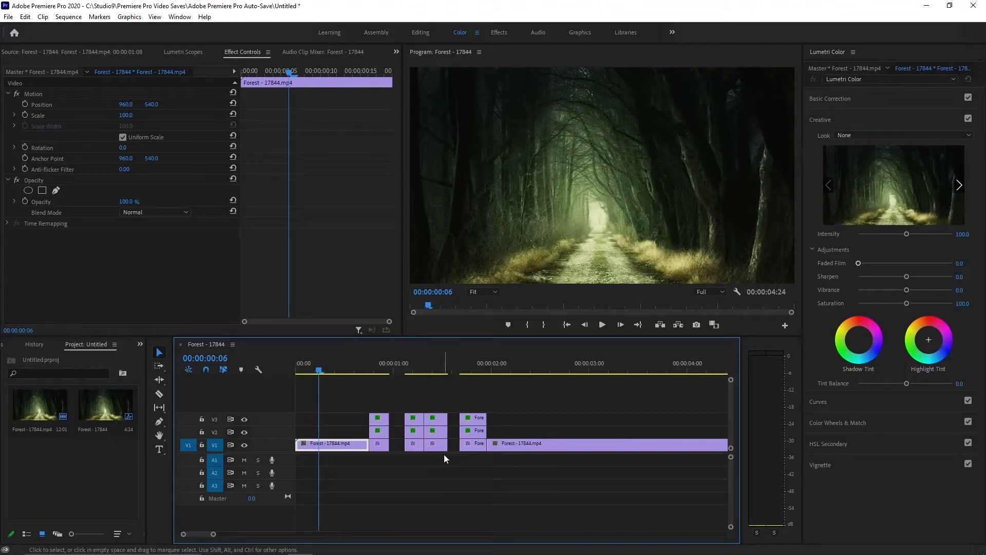
pyautogui.press('space')
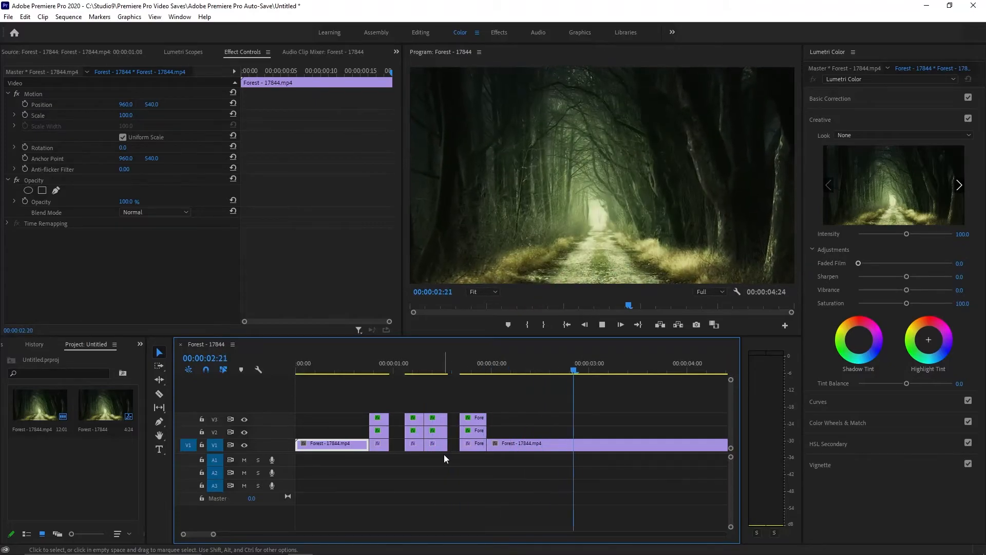
pyautogui.press('space')
pyautogui.press('Home')
pyautogui.press('space')
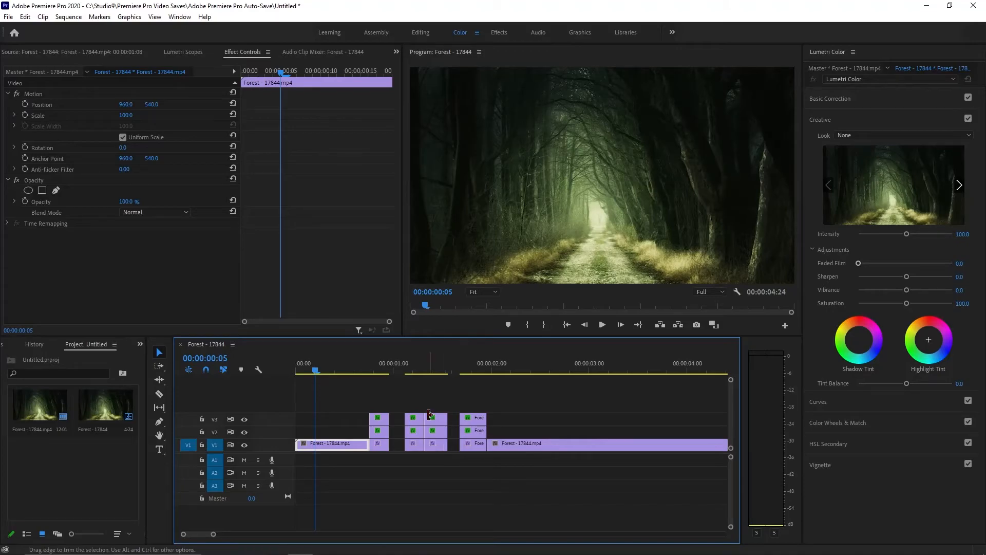
pyautogui.moveTo(317, 370); pyautogui.dragTo(288, 380)
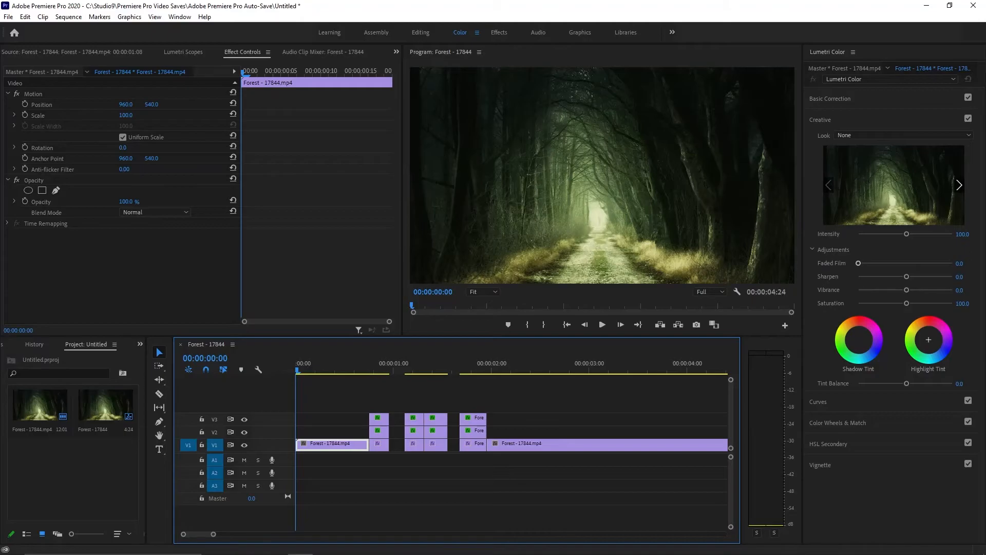
# Step: Open the media export settings for the sequence and start choosing the output file's name and location
pyautogui.click(8, 17)
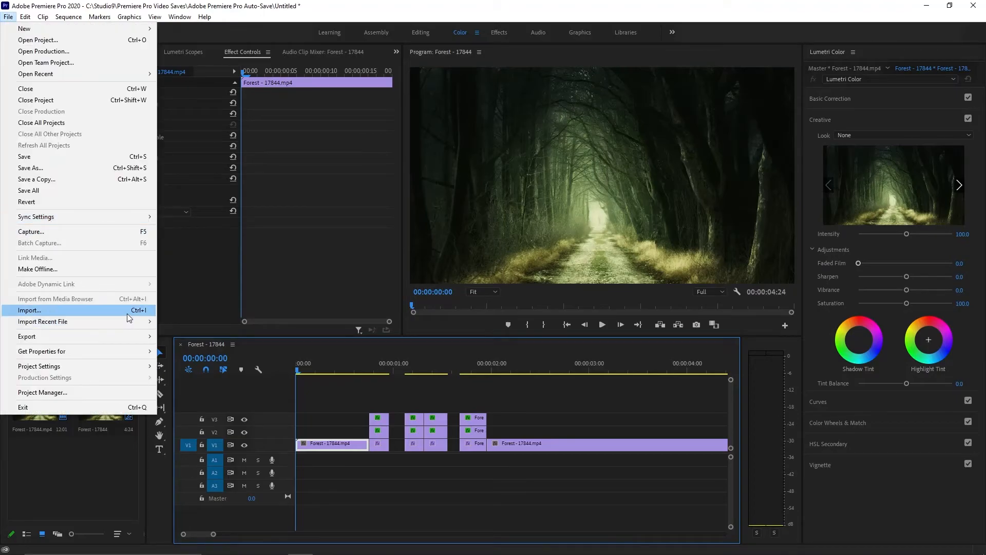
pyautogui.moveTo(138, 343)
pyautogui.click(179, 337)
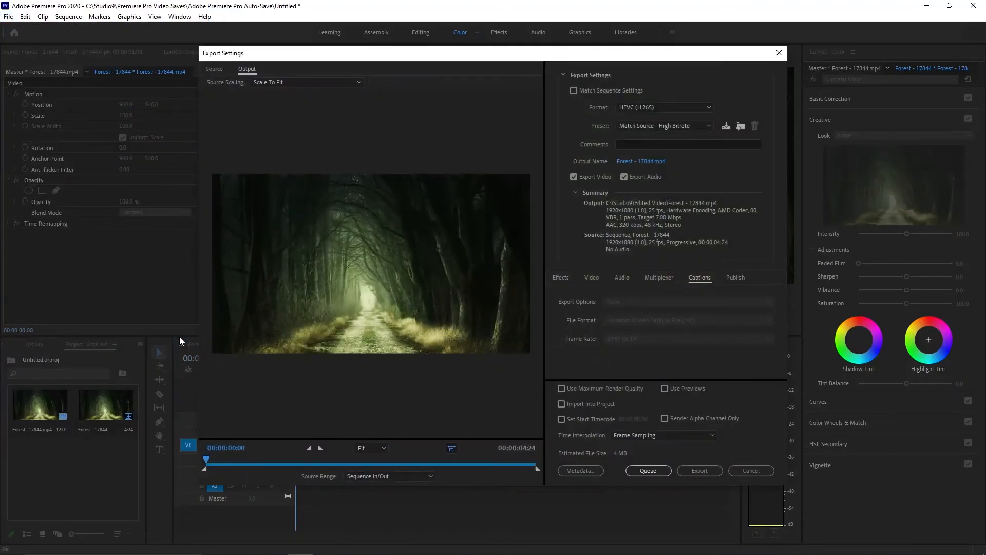
pyautogui.click(652, 162)
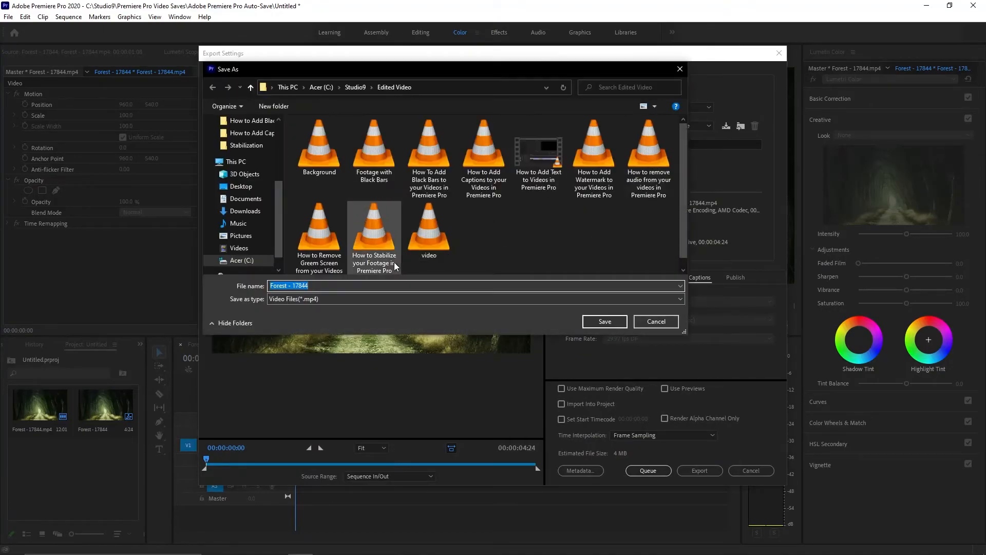
# Step: Name the output file "Glitched spooky footage" in the Edited Video folder and export the sequence
pyautogui.press('BackSpace')
pyautogui.press('capslock')
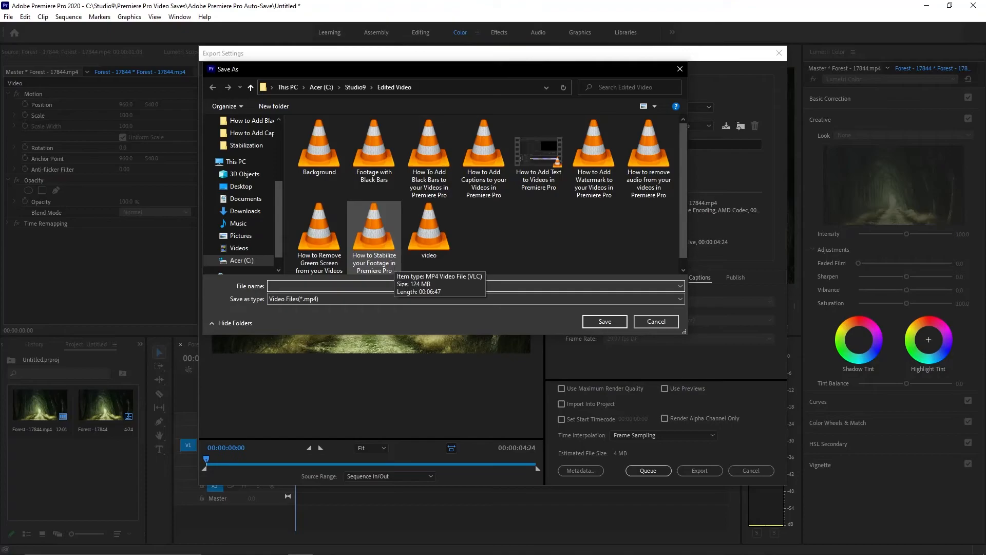
pyautogui.write('G')
pyautogui.press('capslock')
pyautogui.write('litched ')
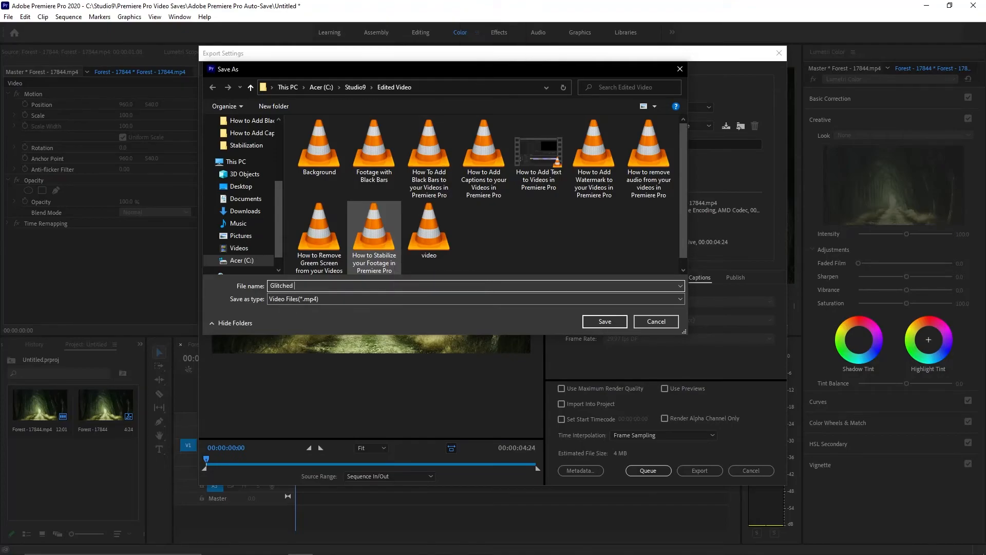
pyautogui.write('spooky footage')
pyautogui.press('Return')
pyautogui.click(690, 473)
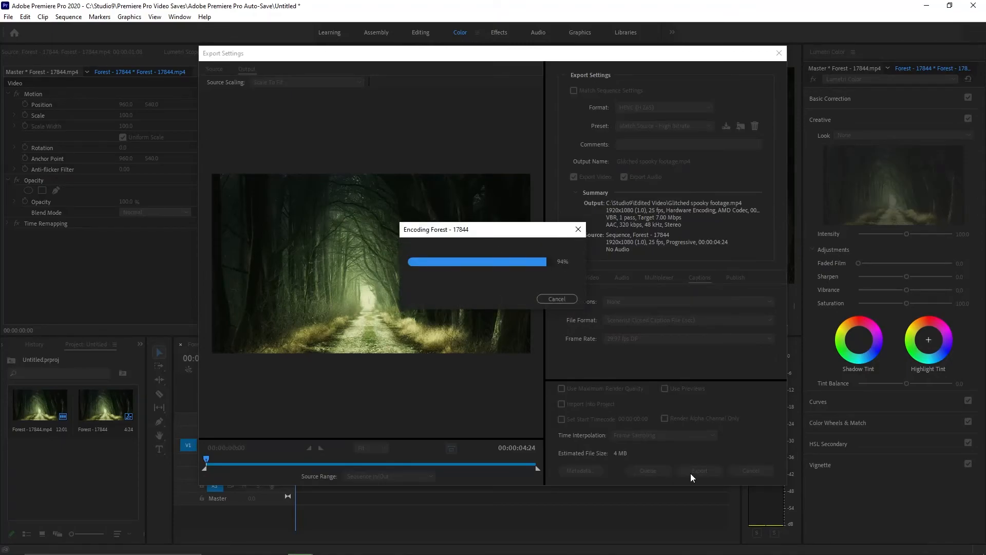
# Step: Switch to File Explorer and open the Edited Video folder that holds the exported video
pyautogui.click(245, 543)
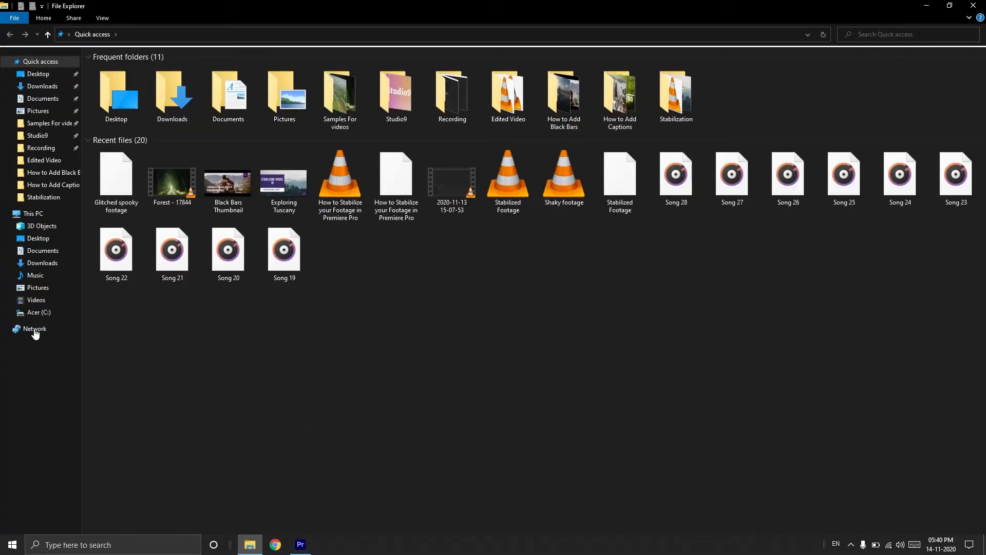
pyautogui.click(27, 125)
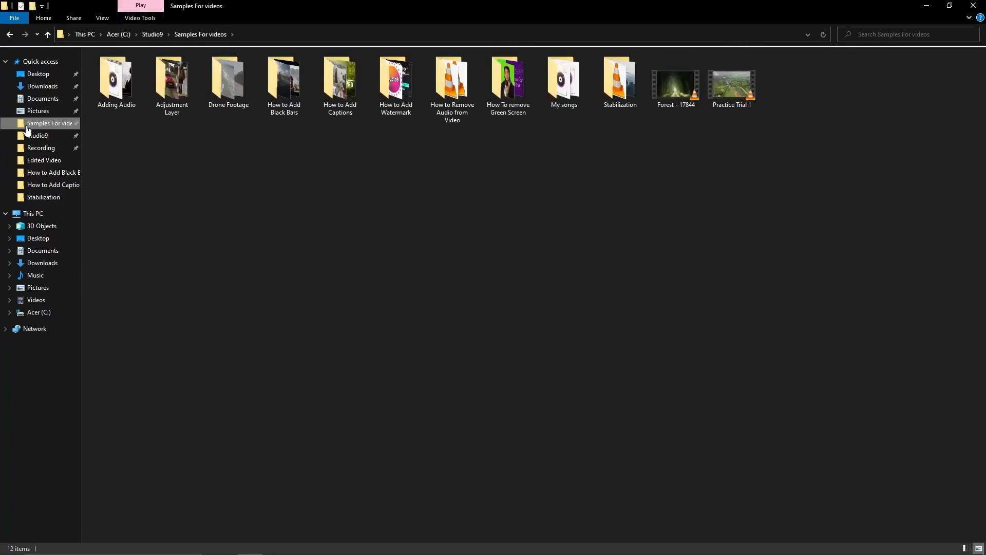
pyautogui.click(39, 162)
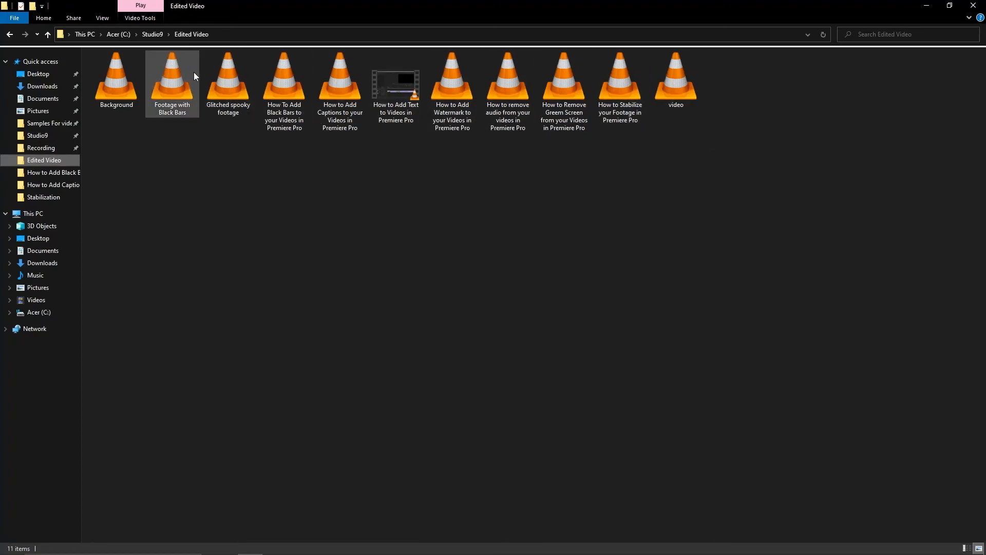
# Step: Play the exported "Glitched spooky footage" video in full screen to check the result
pyautogui.click(224, 77)
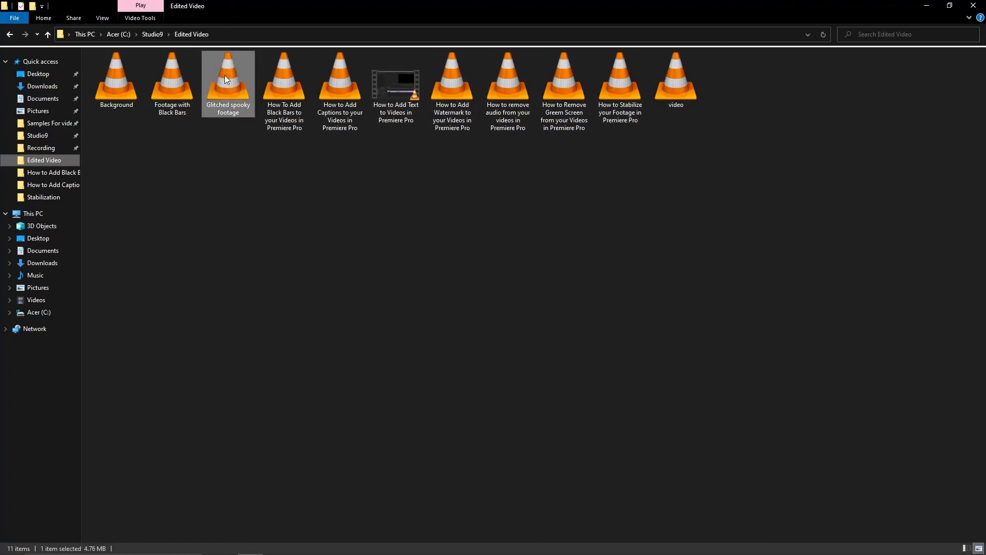
pyautogui.press('Return')
pyautogui.press('f')
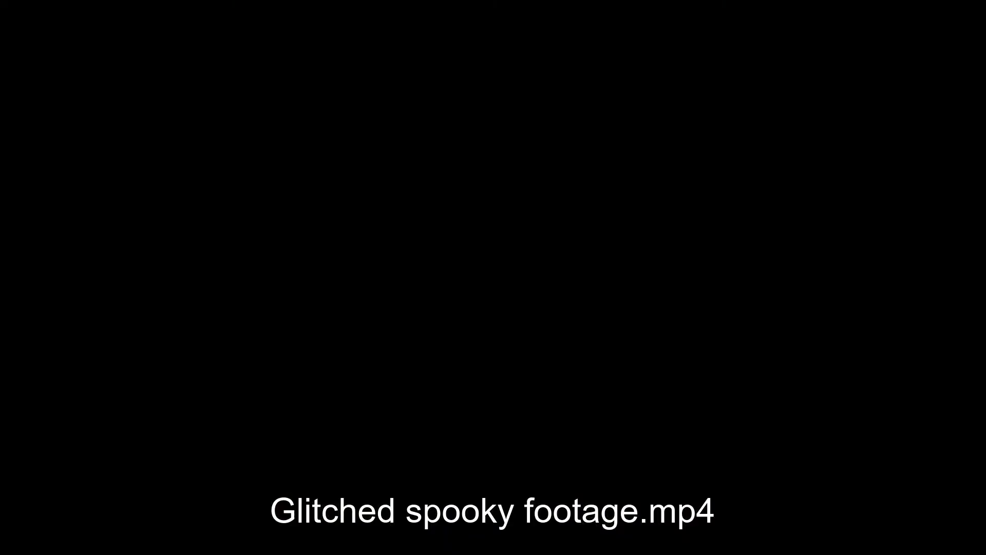
pyautogui.press('space')
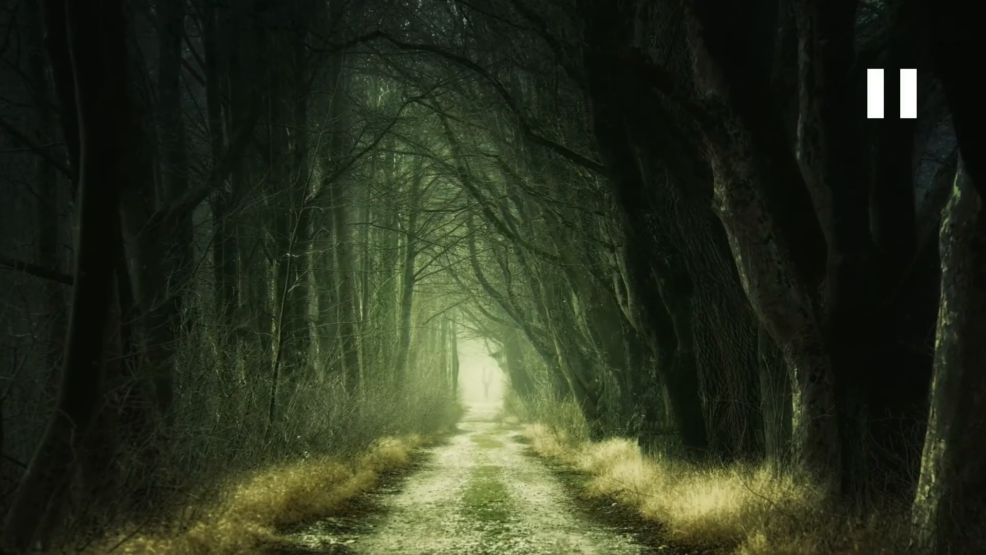